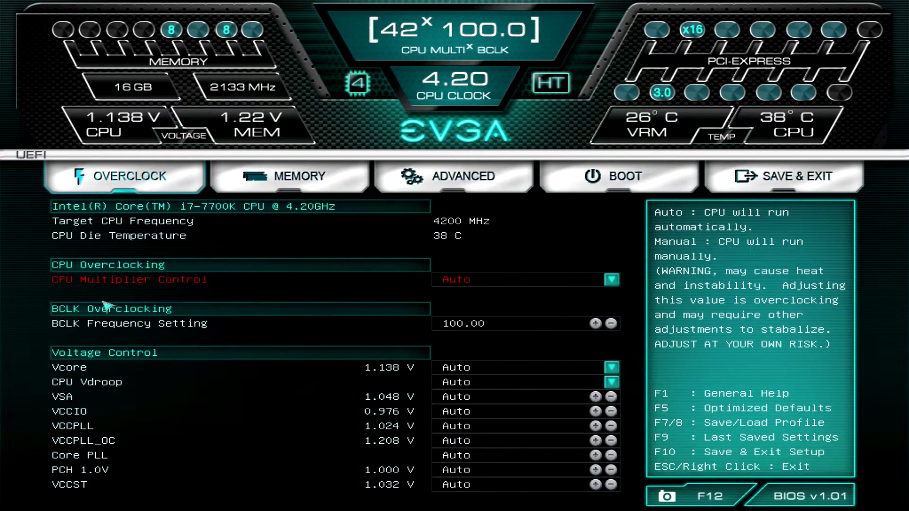
left_click(98, 324)
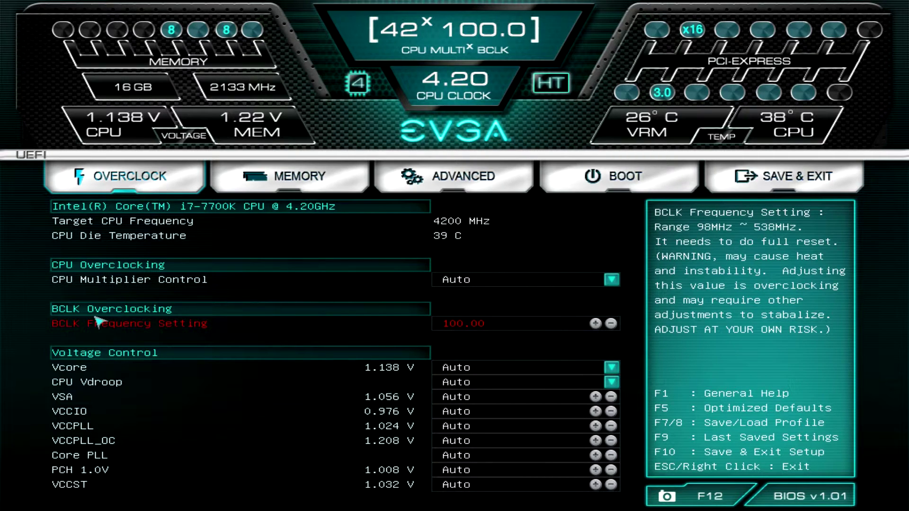
key("Down")
key("Down")
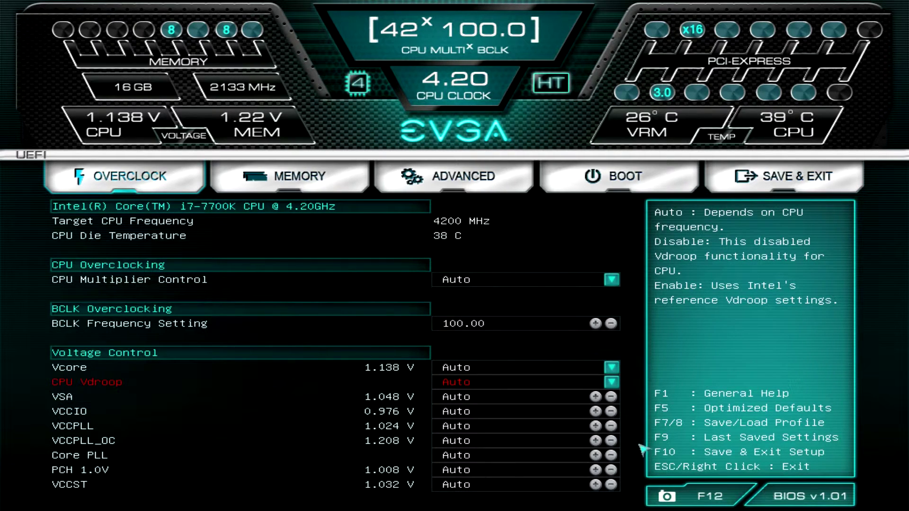
scroll(364, 434, "down", 1)
scroll(357, 433, "down", 4)
scroll(354, 434, "up", 8)
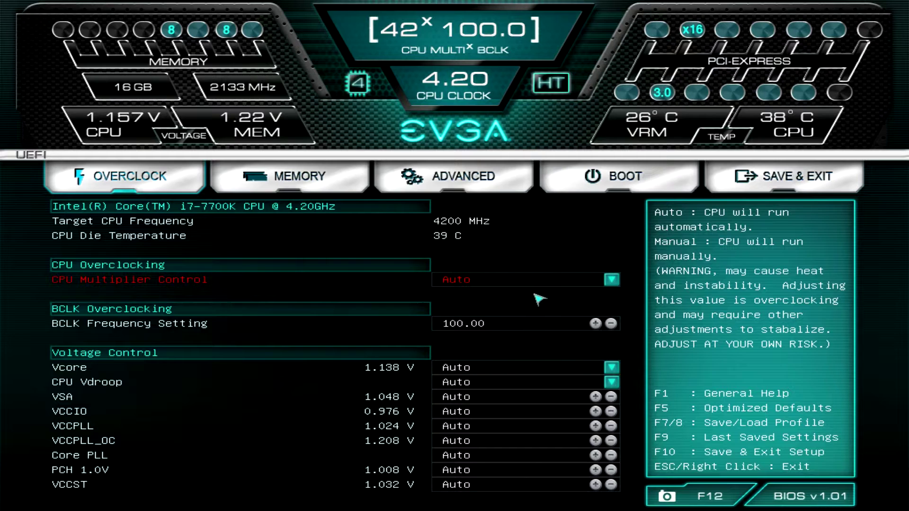
left_click(611, 280)
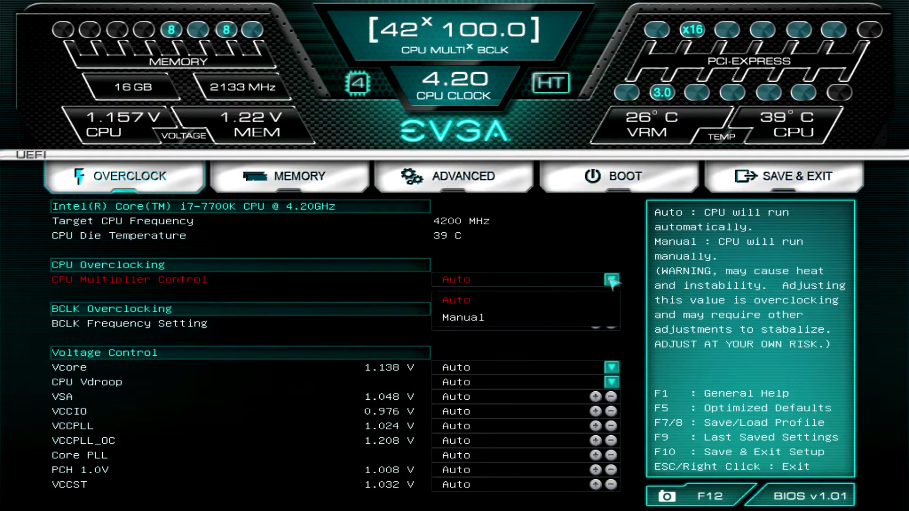
left_click(558, 318)
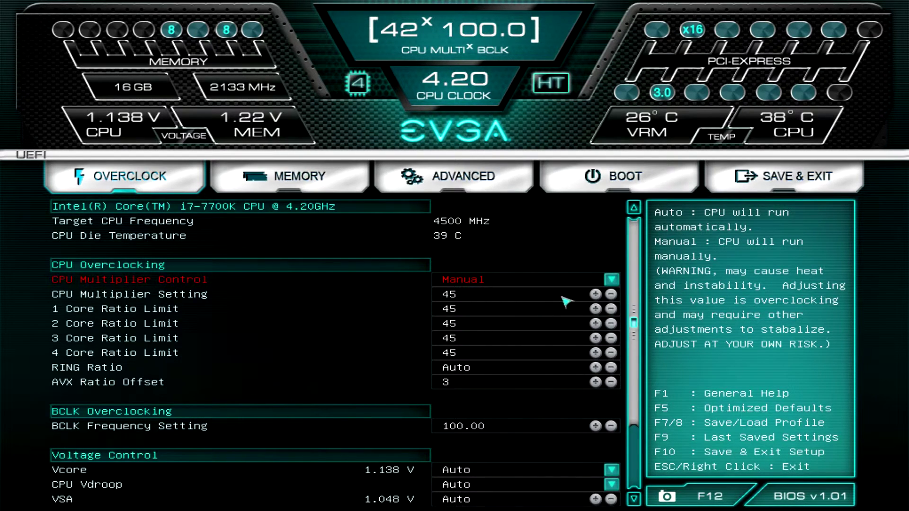
left_click(611, 280)
left_click(588, 302)
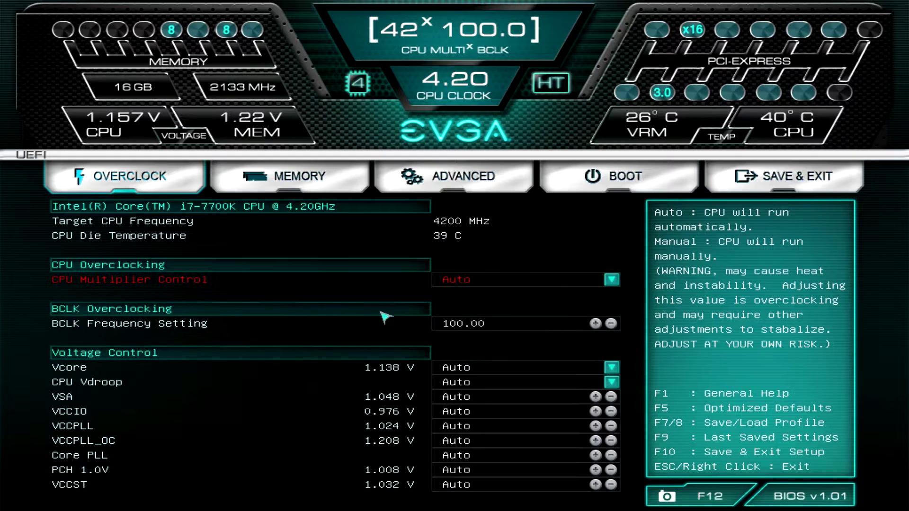
key("Down")
key("Down")
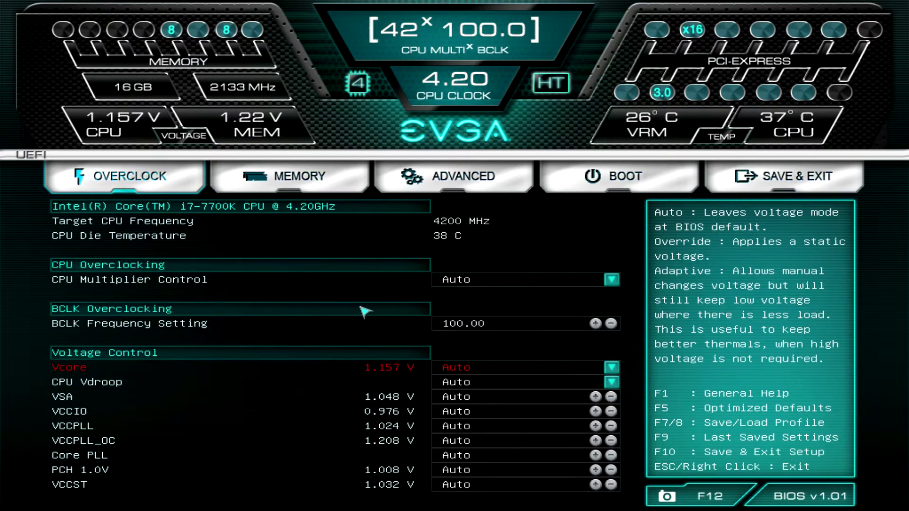
key("Up")
key("Down")
key("Down")
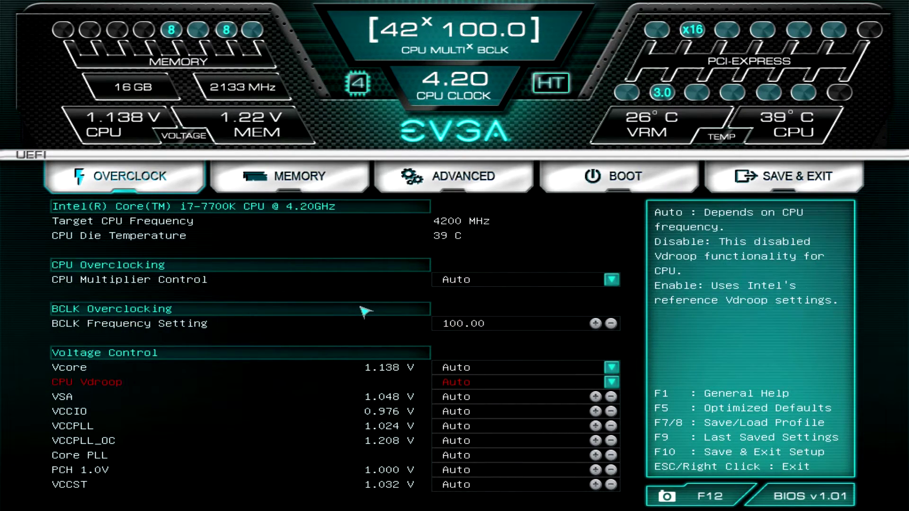
key("Down")
key("Down")
key("Down")
key("Down")
key("Down")
key("Down")
key("Down")
key("Up")
key("Up")
key("Up")
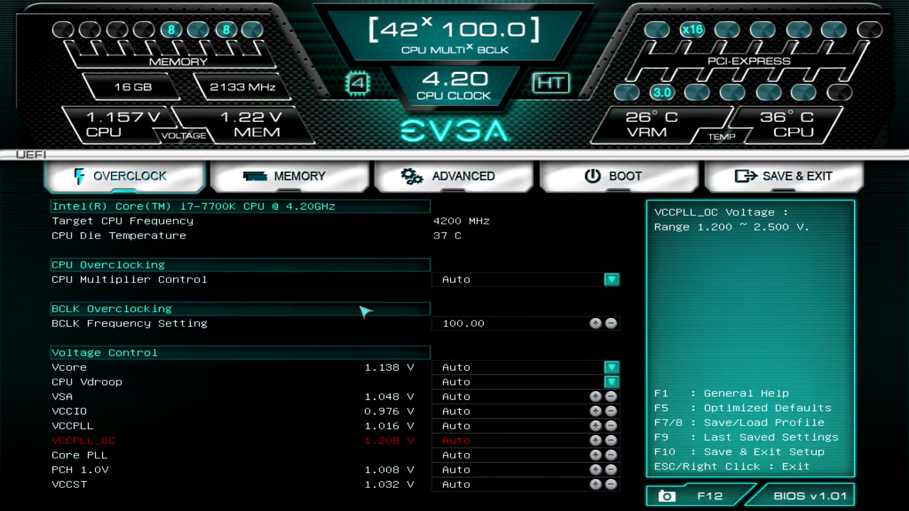
key("Up")
key("Up")
key("Up")
key("Up")
key("Up")
key("Down")
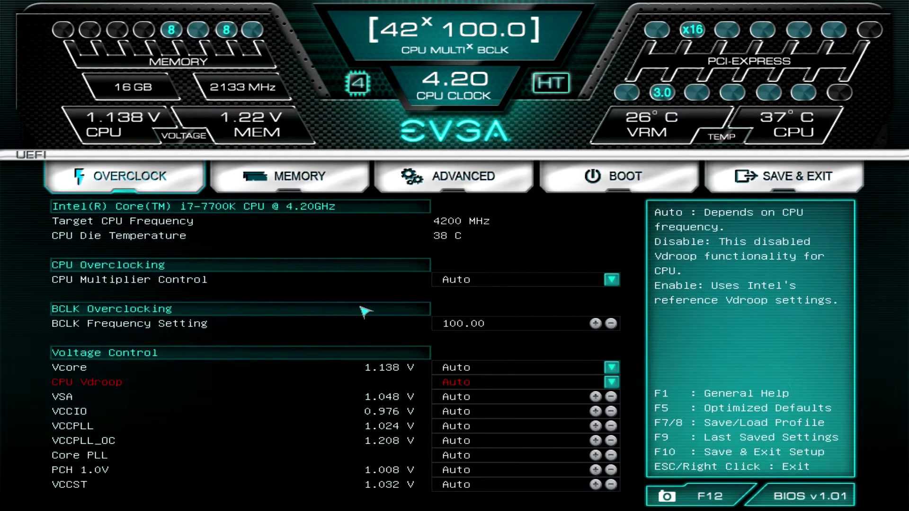
key("Down")
key("Down")
key("Down")
key("Down")
key("Down")
key("Down")
key("Down")
key("Up")
key("Up")
key("Up")
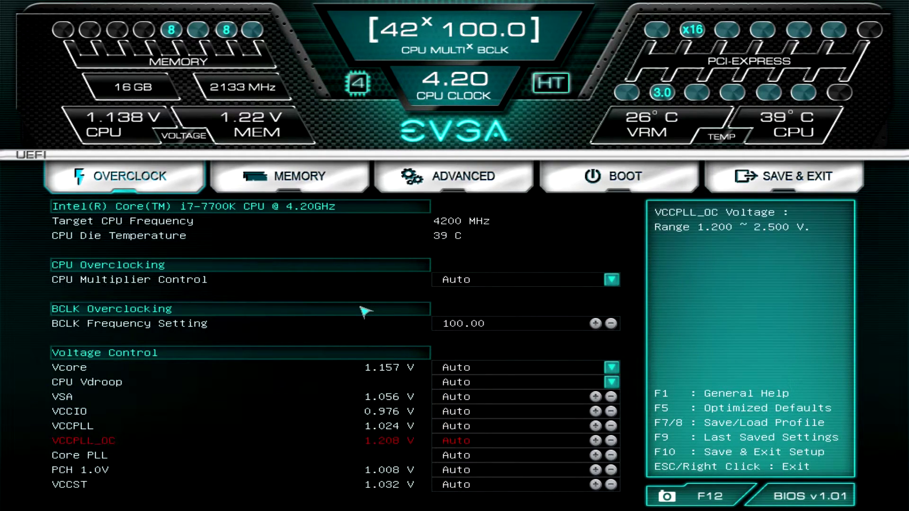
key("Up")
key("Down")
key("Down")
key("Down")
key("Down")
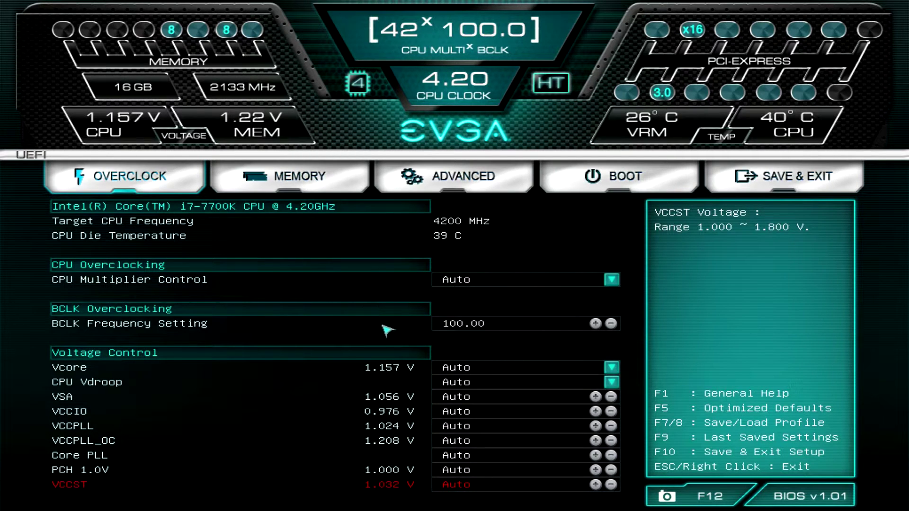
key("Up")
key("Up")
key("Up")
key("Up")
key("Up")
key("Up")
key("Up")
key("Up")
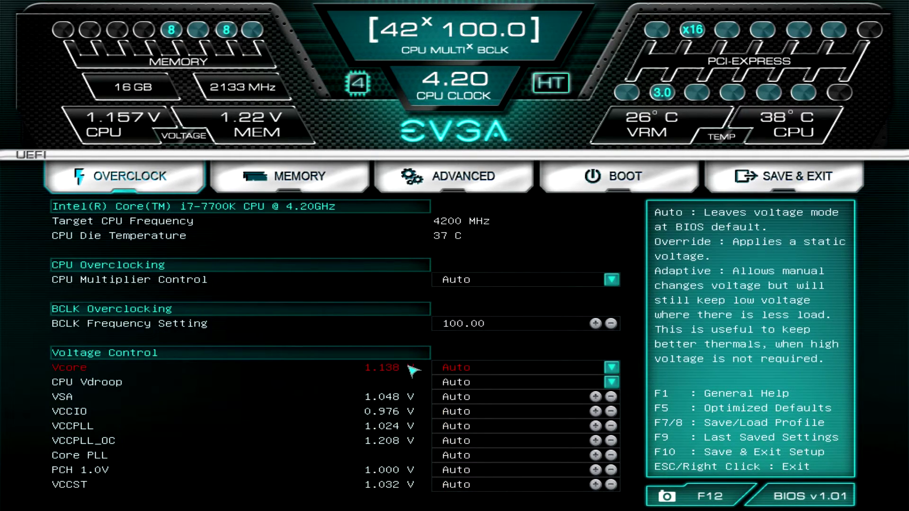
key("Down")
key("Down")
key("Down")
key("Down")
key("Down")
key("Down")
key("Down")
key("Down")
key("Up")
key("Up")
key("Up")
key("Up")
key("Up")
key("Up")
key("Up")
key("Up")
key("Up")
key("Up")
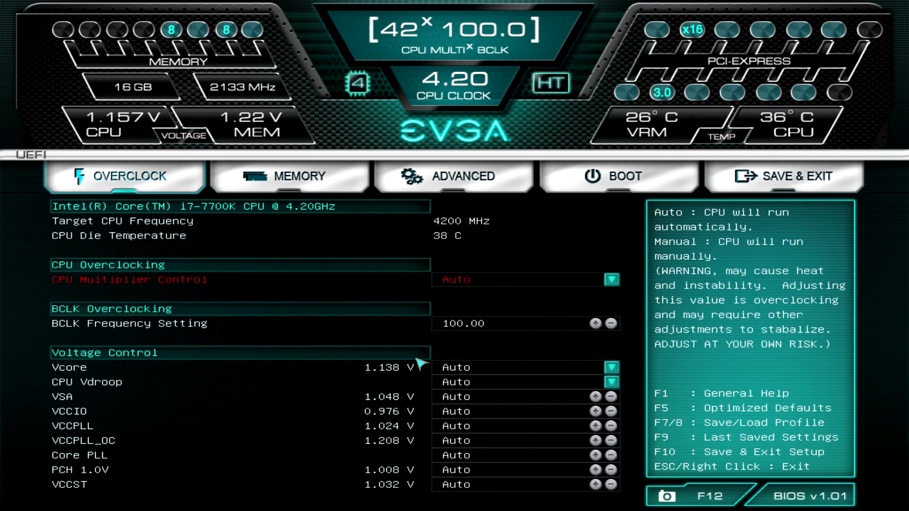
key("Down")
key("Down")
key("Down")
key("Down")
key("Down")
key("Down")
key("Down")
key("Down")
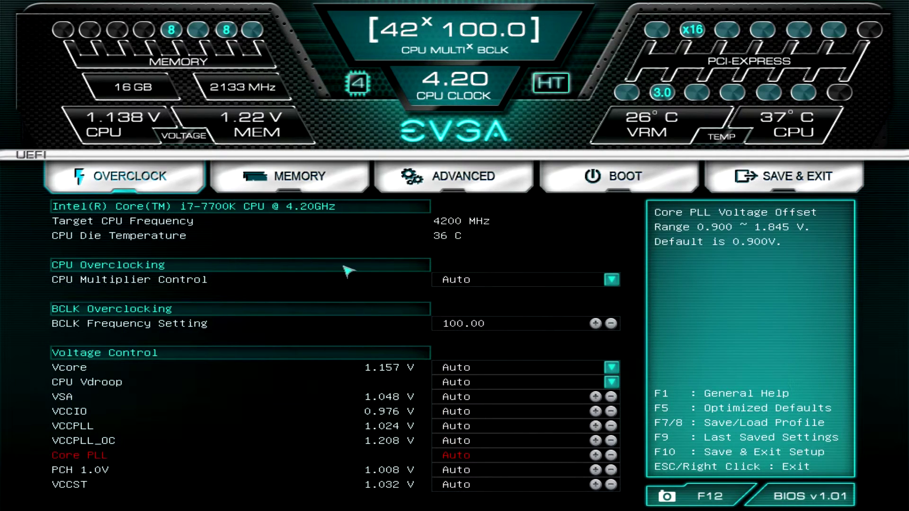
Open the Memory page, keep Memory Profiles on Automatic, and scroll through the timing lists.
left_click(298, 190)
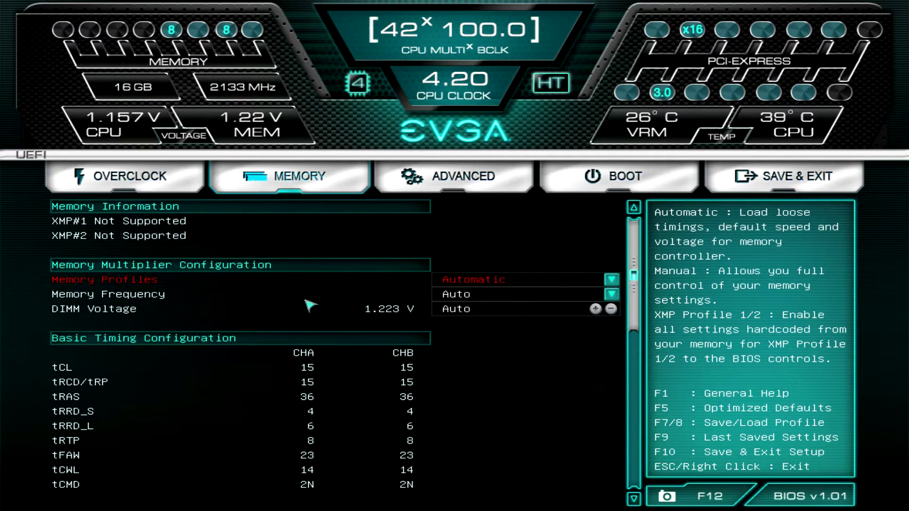
left_click(611, 282)
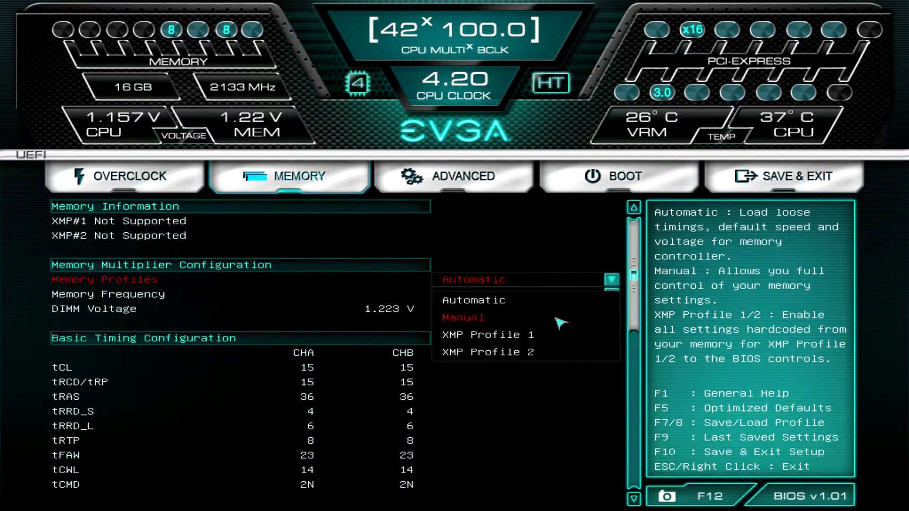
left_click(536, 395)
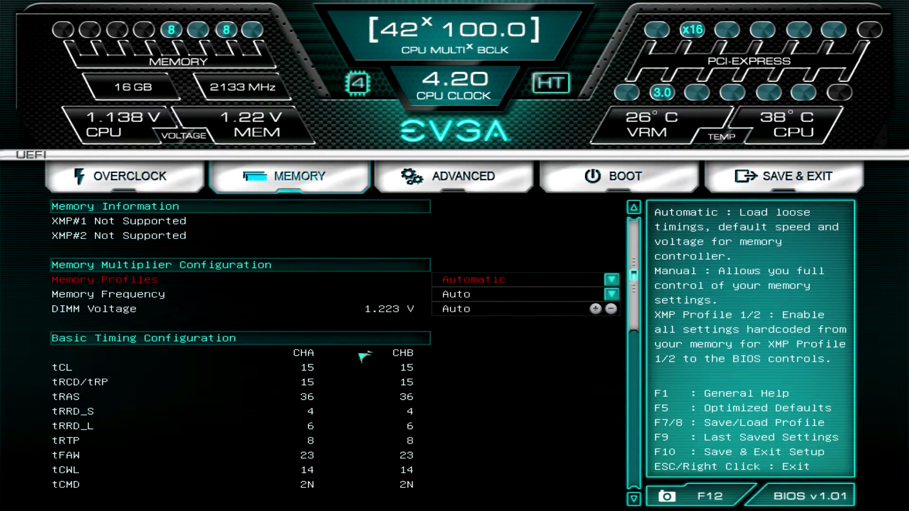
scroll(306, 338, "down", 2)
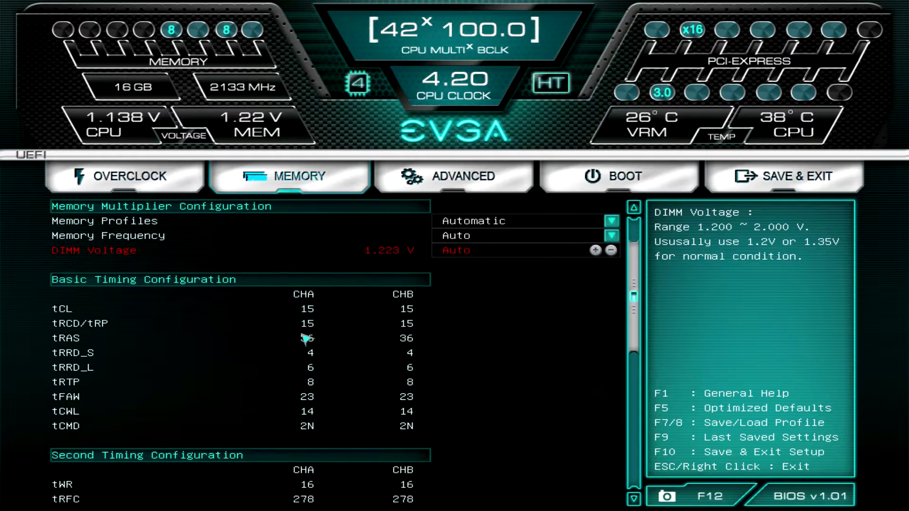
scroll(254, 331, "down", 2)
scroll(254, 332, "down", 2)
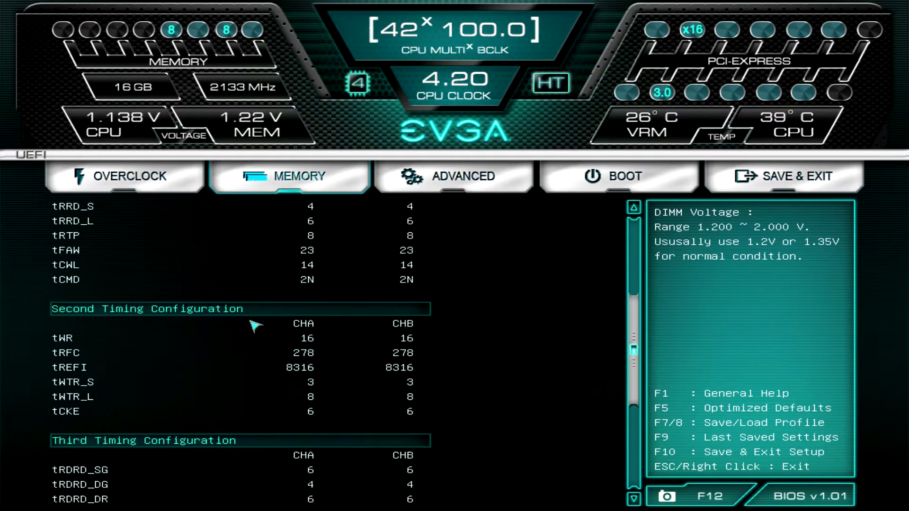
scroll(256, 325, "down", 4)
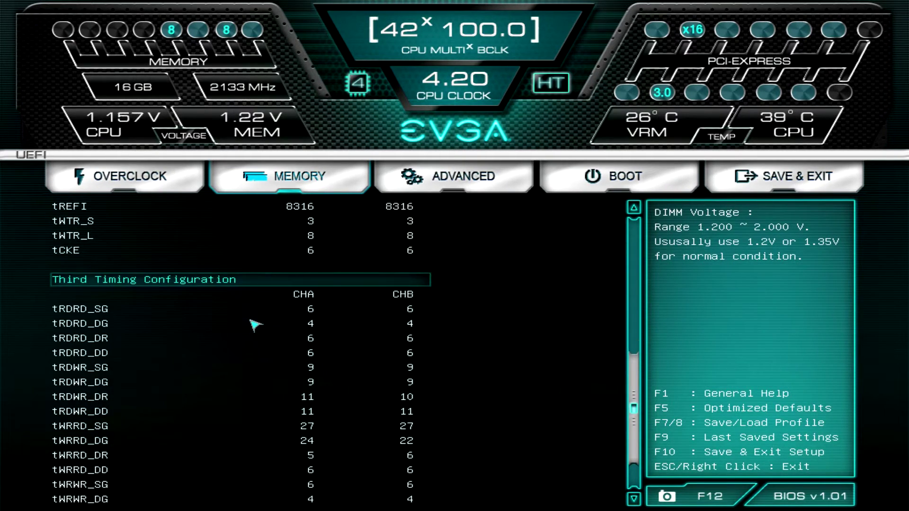
scroll(256, 325, "down", 2)
scroll(256, 325, "up", 10)
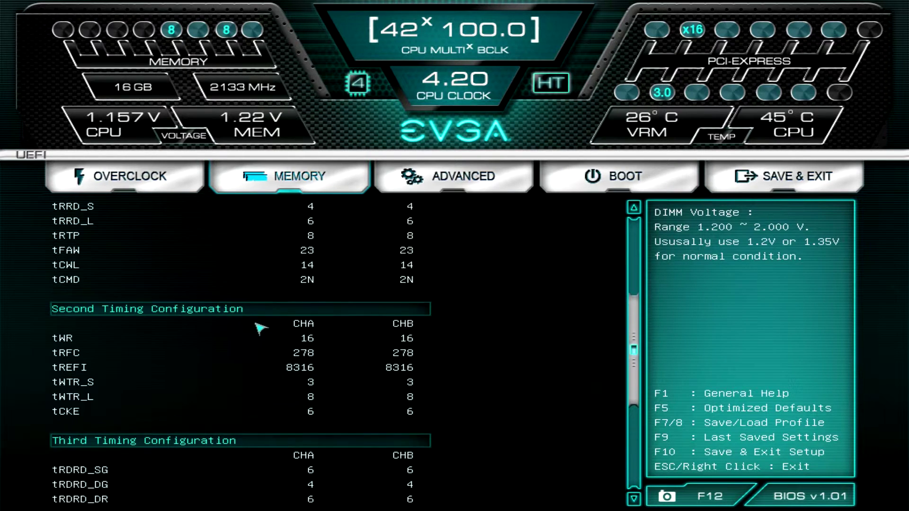
scroll(260, 330, "up", 1)
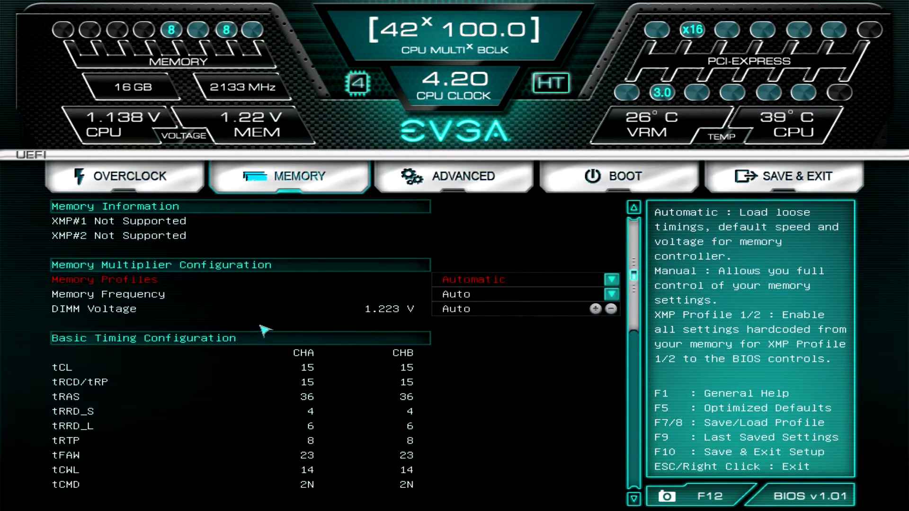
Briefly try Manual for Memory Profiles, then return it to Automatic with timings left on Auto.
left_click(491, 284)
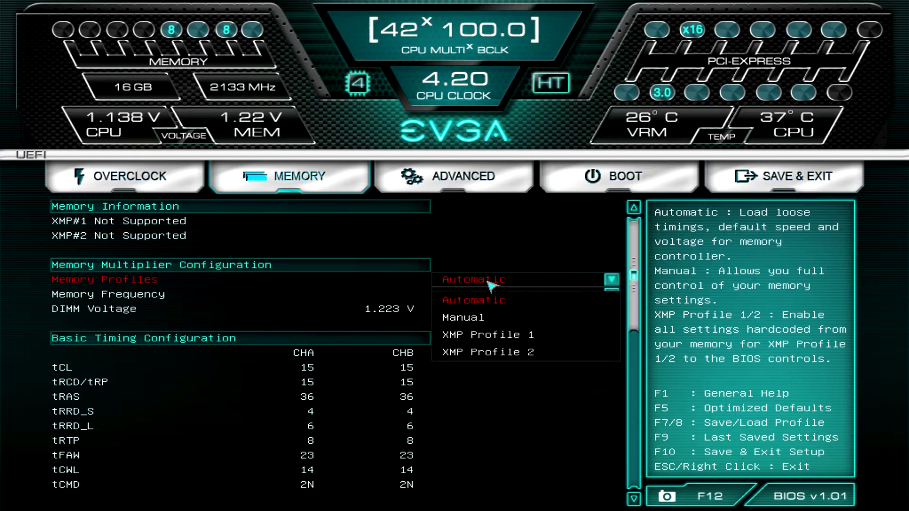
left_click(470, 318)
key("Down")
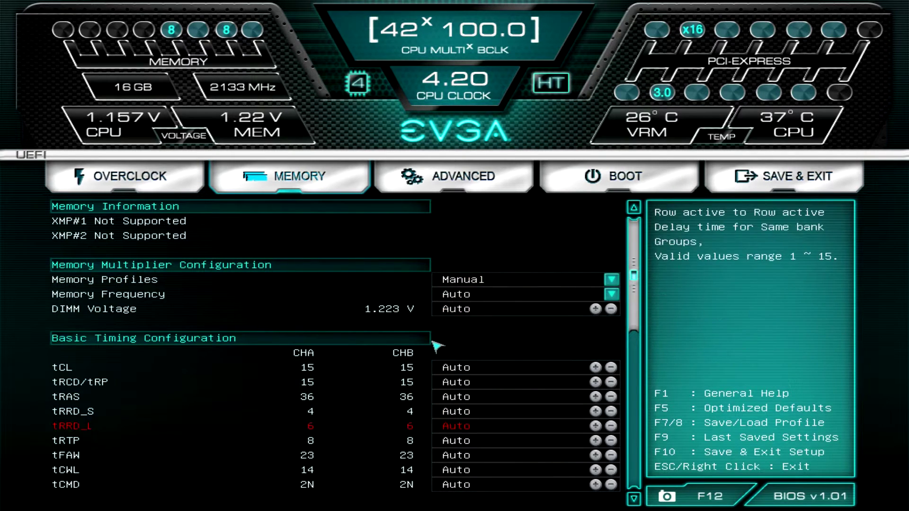
key("Down")
key("Down")
key("Down")
key("Down")
key("Down")
key("Down")
key("Down")
key("Down")
key("Down")
key("Down")
key("Down")
key("Down")
key("Down")
key("Down")
key("Down")
key("Down")
key("Down")
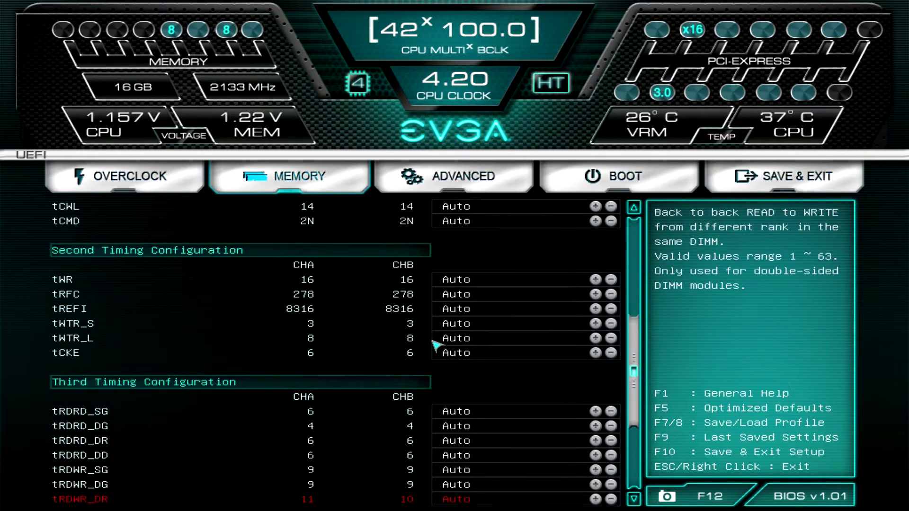
key("Up")
key("Up")
key("Up")
key("Up")
key("Up")
key("Up")
key("Up")
key("Up")
key("Up")
key("Up")
key("Up")
key("Up")
key("Up")
key("Up")
key("Up")
key("Up")
key("Up")
key("Up")
key("Up")
key("Up")
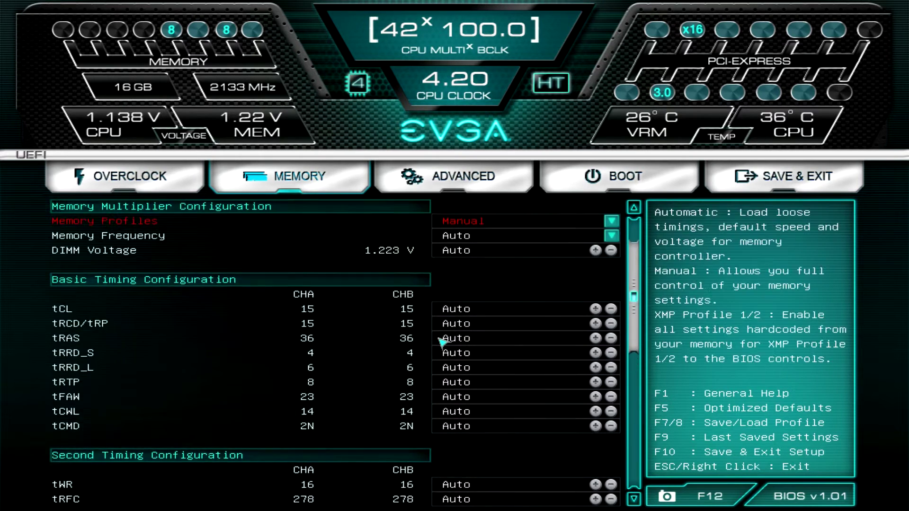
key("Up")
left_click(611, 280)
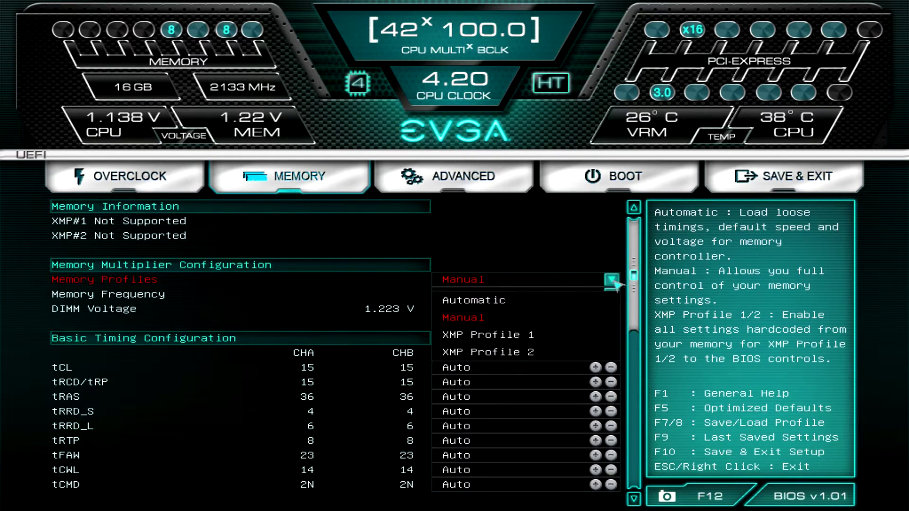
left_click(496, 302)
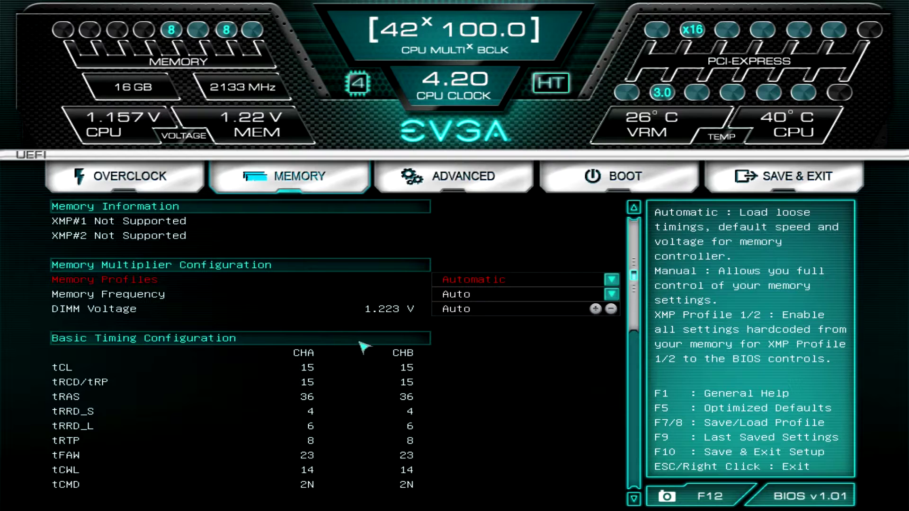
Show the Advanced page and select the CPU Configuration entry.
left_click(436, 192)
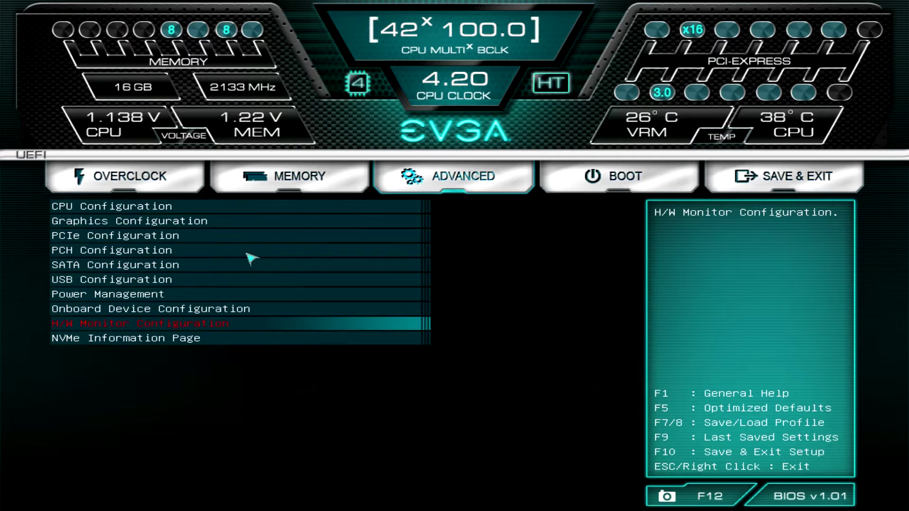
left_click(148, 294)
scroll(147, 294, "up", 2)
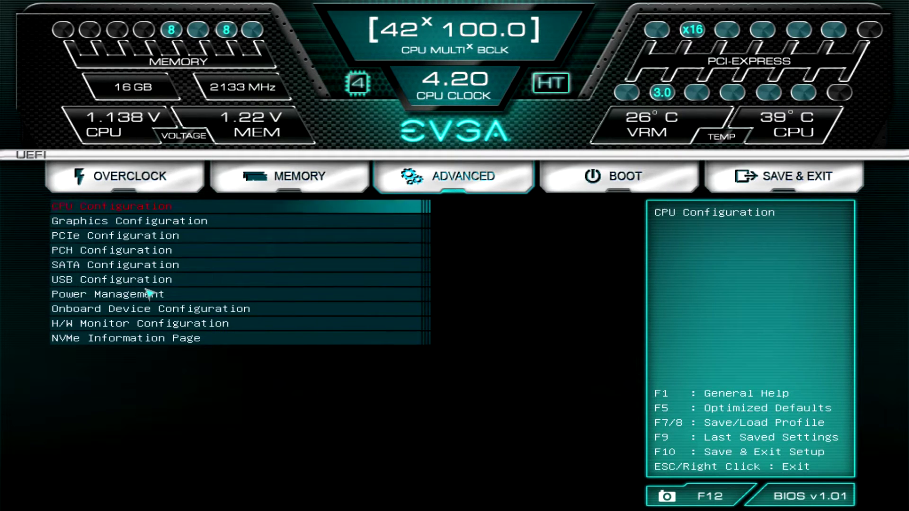
key("Return")
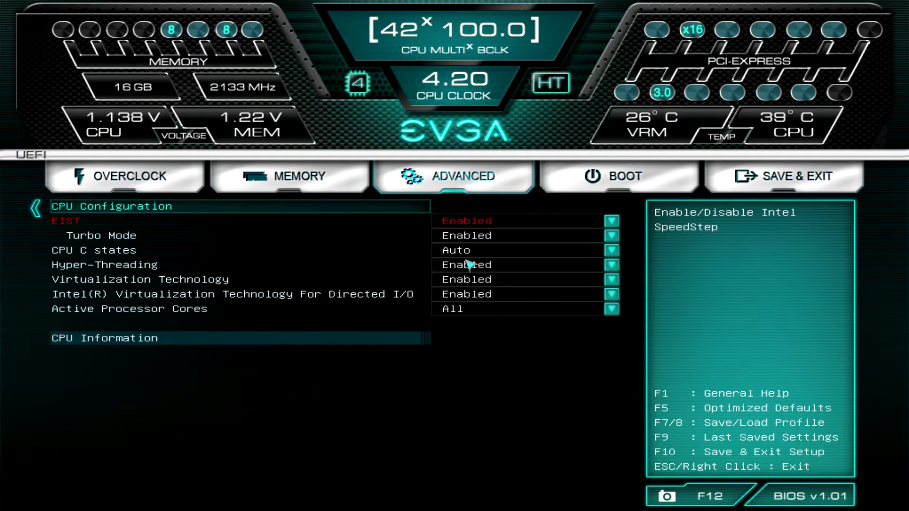
key("Down")
key("Down")
key("Down")
key("Down")
key("Down")
key("Down")
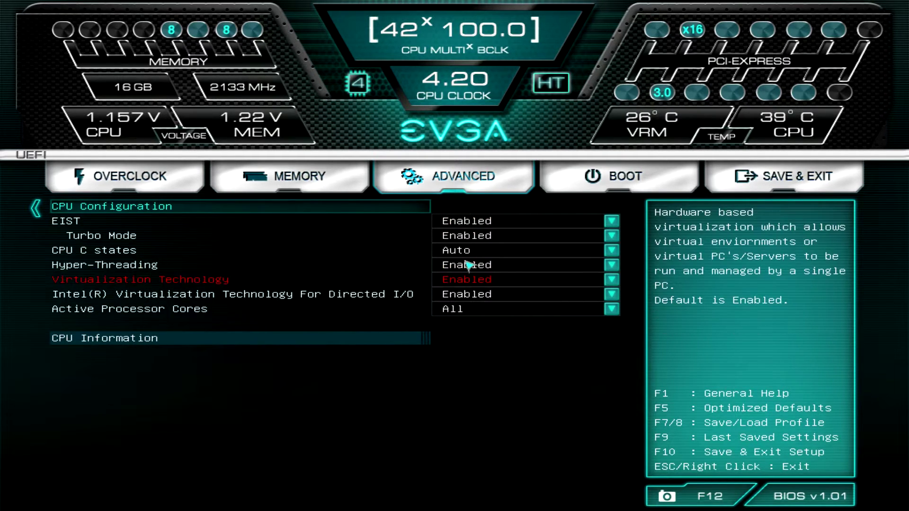
key("Down")
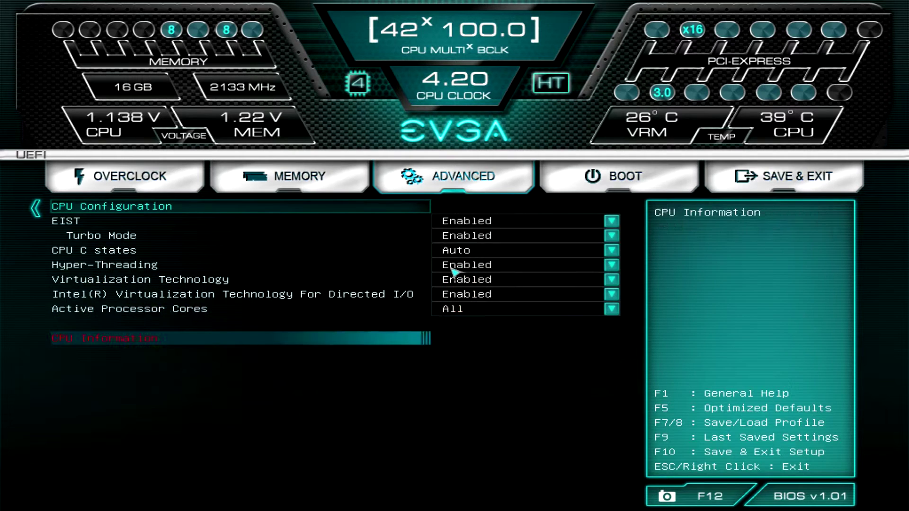
left_click(137, 340)
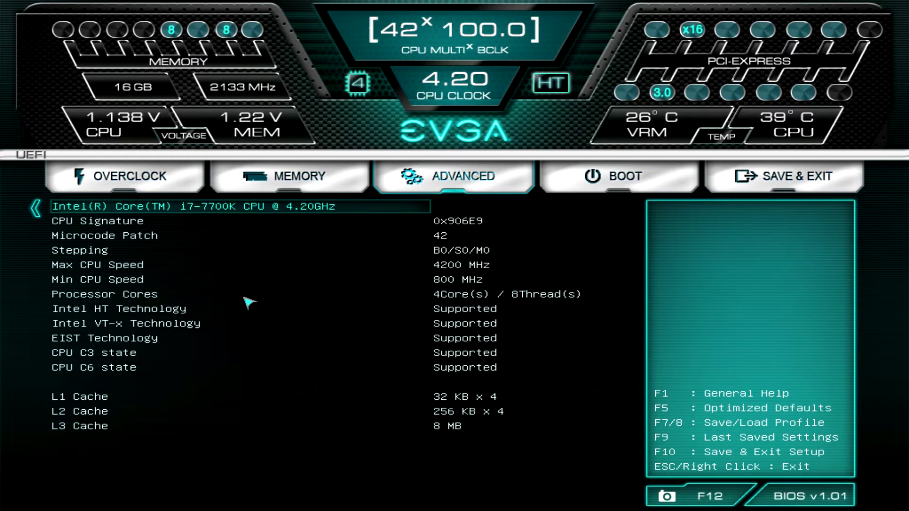
key("Escape")
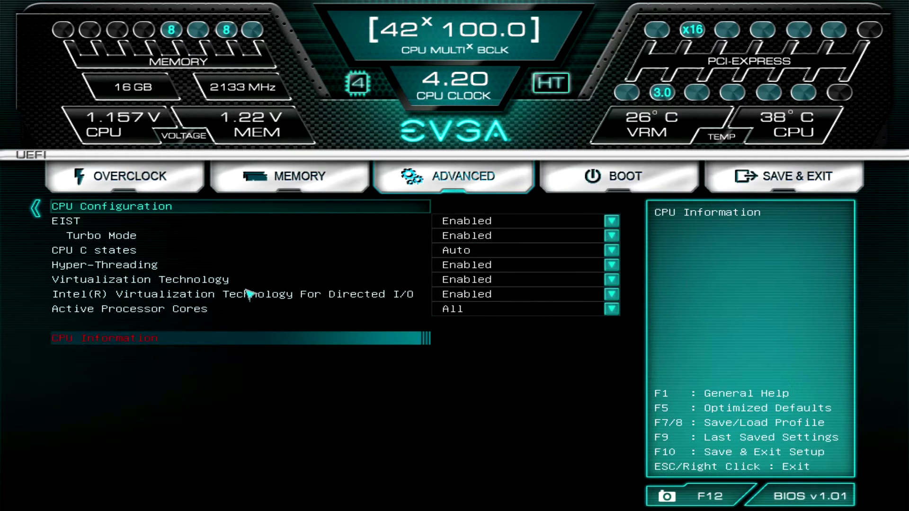
key("Escape")
Leave Internal Graphics on Auto in Graphics Configuration, then open the PCIe Configuration page.
left_click(139, 223)
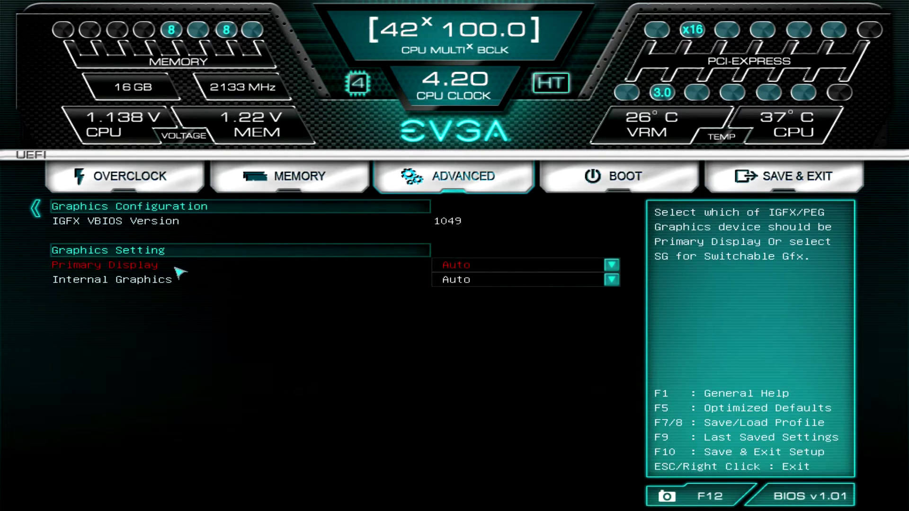
left_click(537, 285)
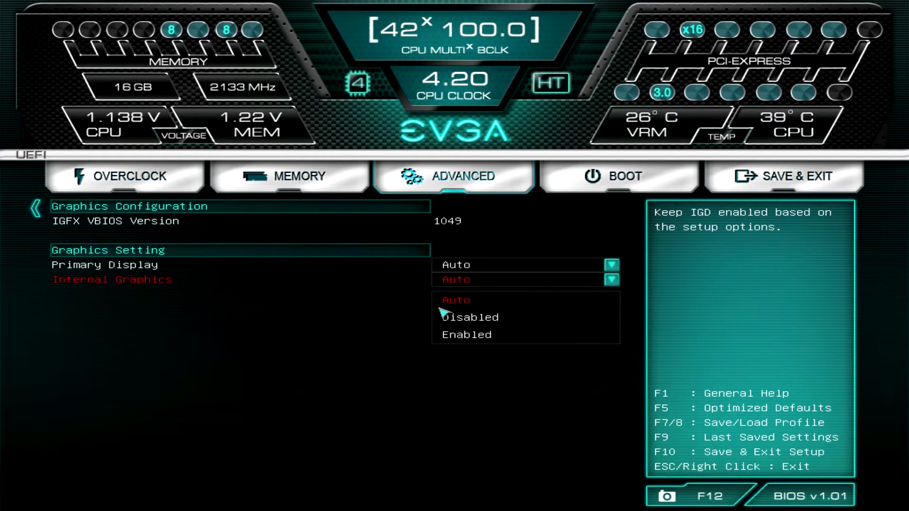
left_click(383, 313)
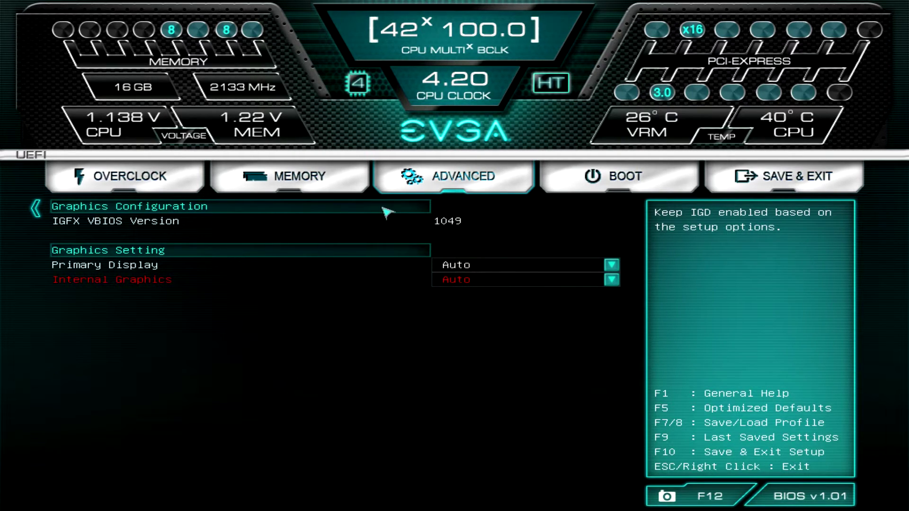
key("Escape")
double_click(127, 236)
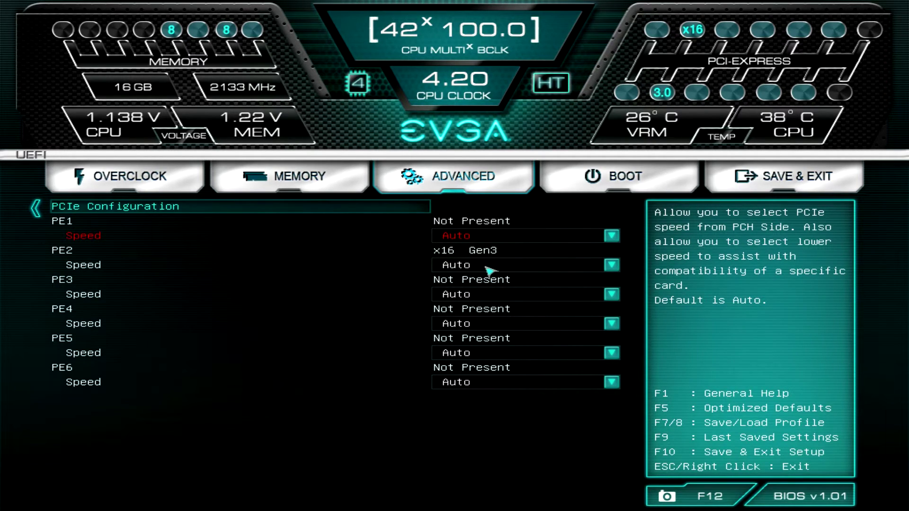
Inspect the PE2 slot speed options and keep it on Auto.
left_click(616, 272)
key("Up")
key("Down")
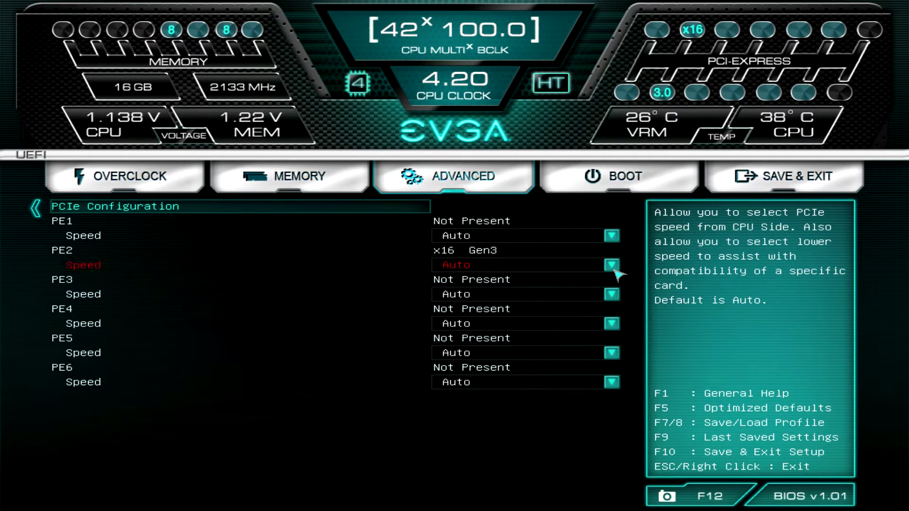
left_click(616, 269)
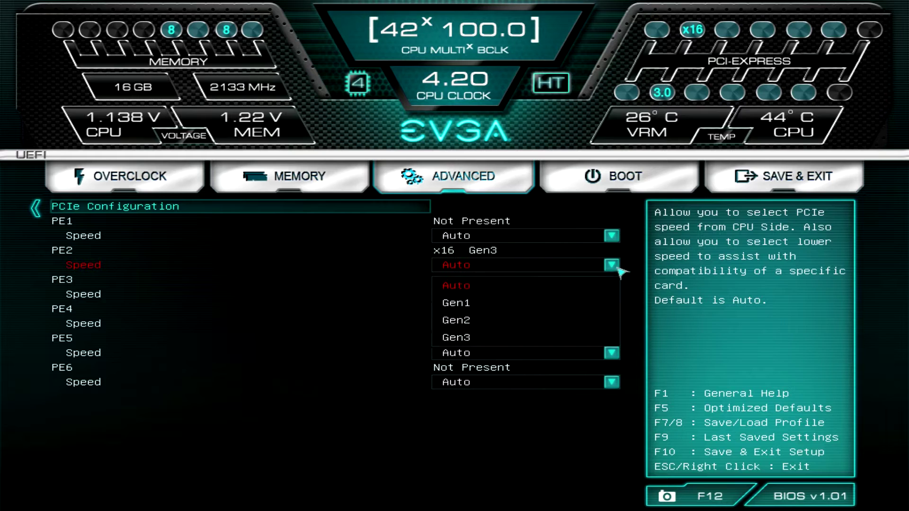
left_click(522, 289)
Return to the Advanced list and view the PCH Configuration information.
key("Escape")
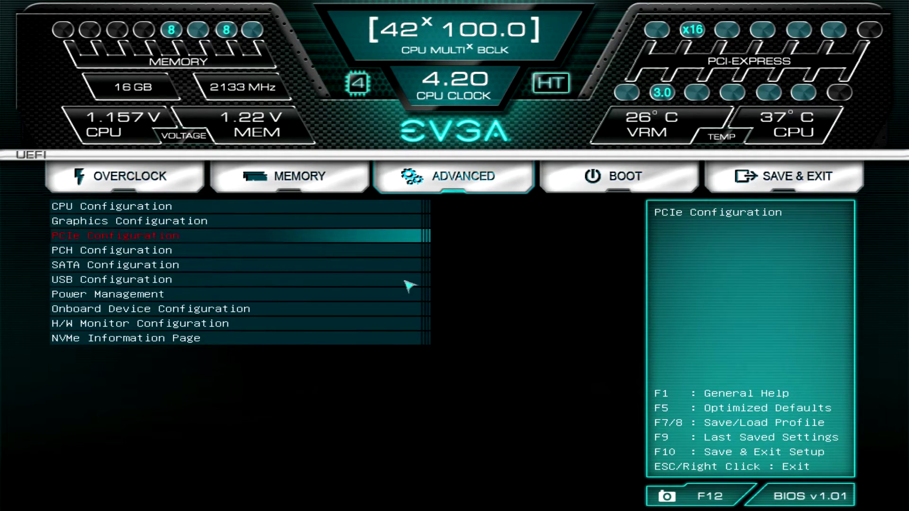
left_click(98, 251)
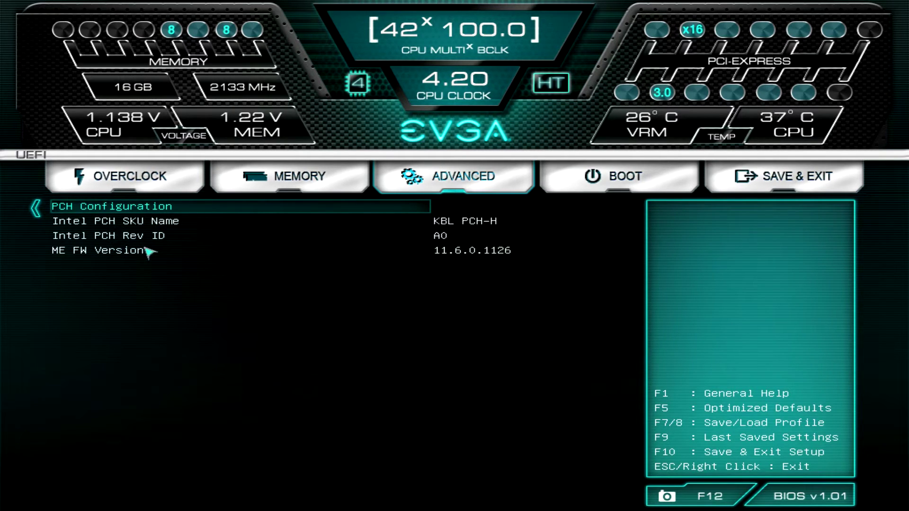
key("Escape")
Review SATA Configuration, leaving AHCI mode and port hot plug unchanged, then open USB Configuration.
left_click(98, 267)
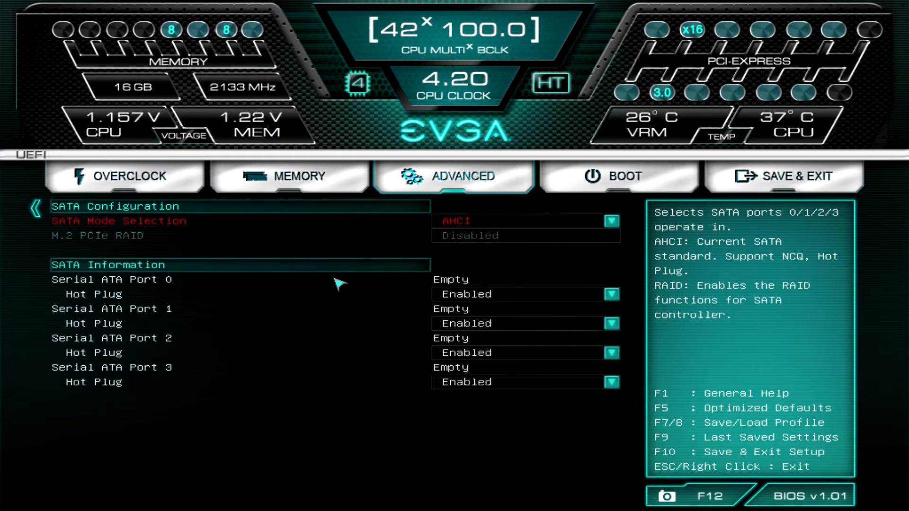
key("Down")
key("Down")
key("Down")
key("Down")
key("Down")
key("Down")
key("Up")
key("Down")
key("Down")
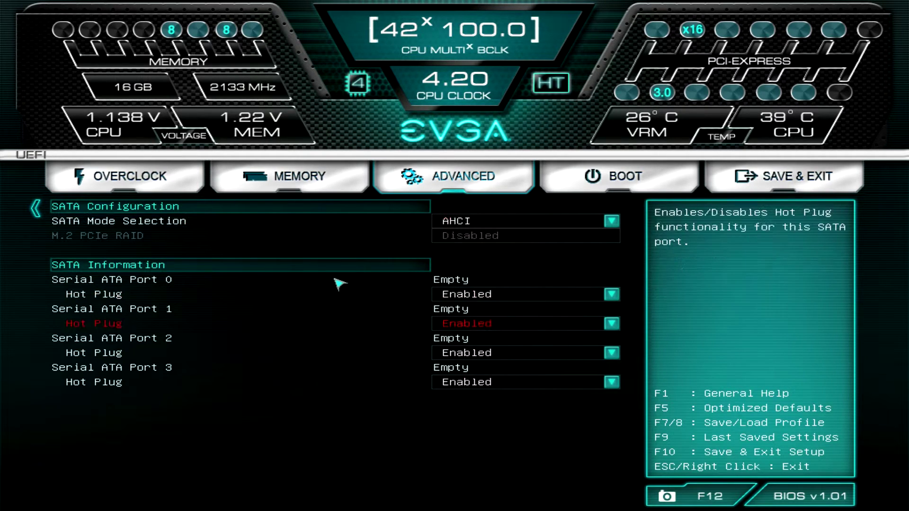
key("Up")
key("Up")
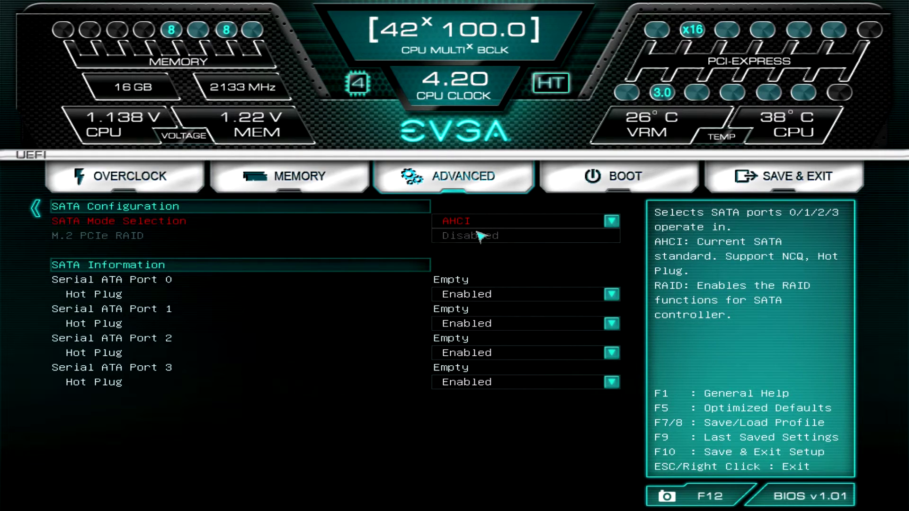
key("Escape")
double_click(118, 278)
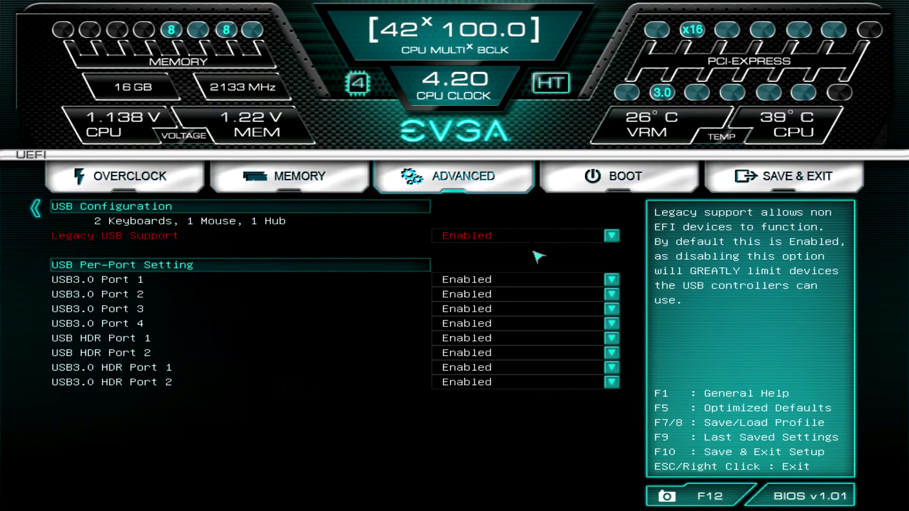
Review the USB port rows, all Enabled, then open Power Management.
key("Down")
key("Down")
key("Down")
key("Down")
key("Down")
key("Down")
key("Down")
key("Down")
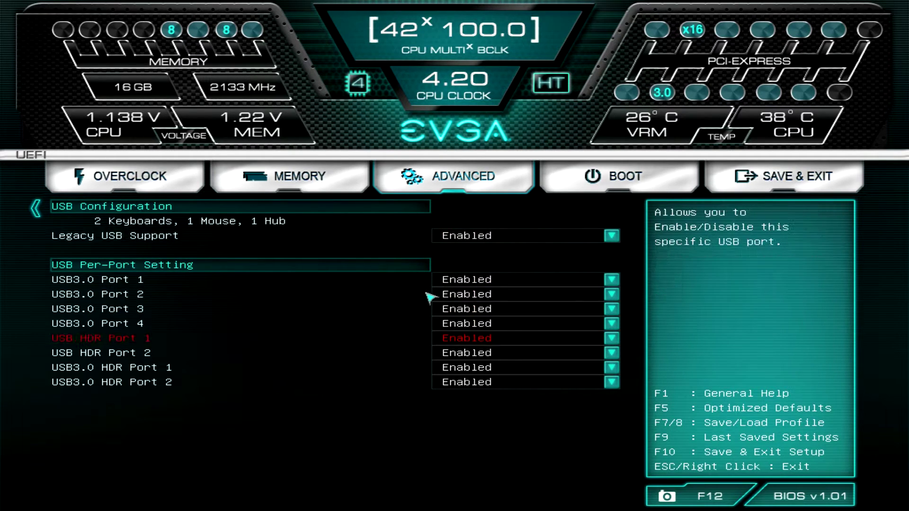
key("Down")
key("Down")
key("Down")
key("Down")
key("Down")
key("Down")
key("Down")
key("Down")
key("Down")
key("Down")
key("Down")
key("Down")
key("Down")
key("Down")
key("Down")
key("Down")
key("Down")
key("Down")
key("Down")
key("Escape")
double_click(147, 298)
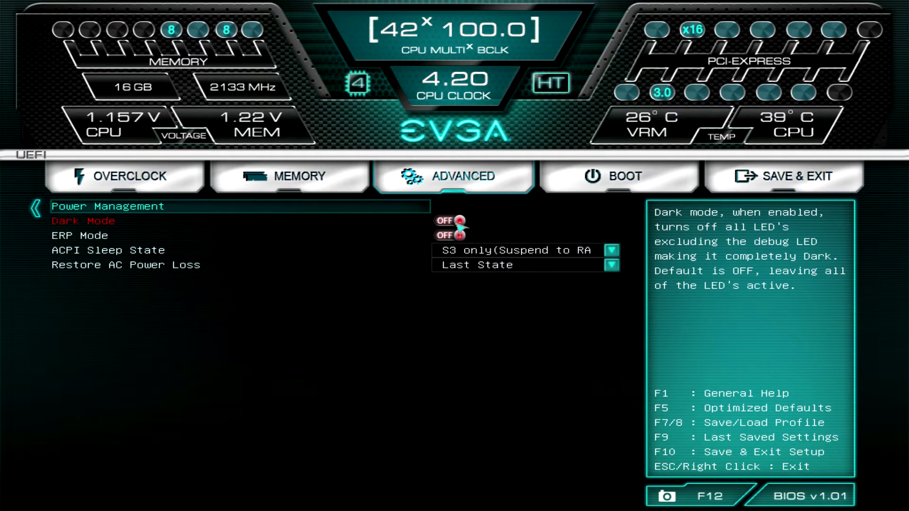
Open H/W Monitor Configuration and review the CPU1_FAN smart fan curve levels unchanged.
key("Escape")
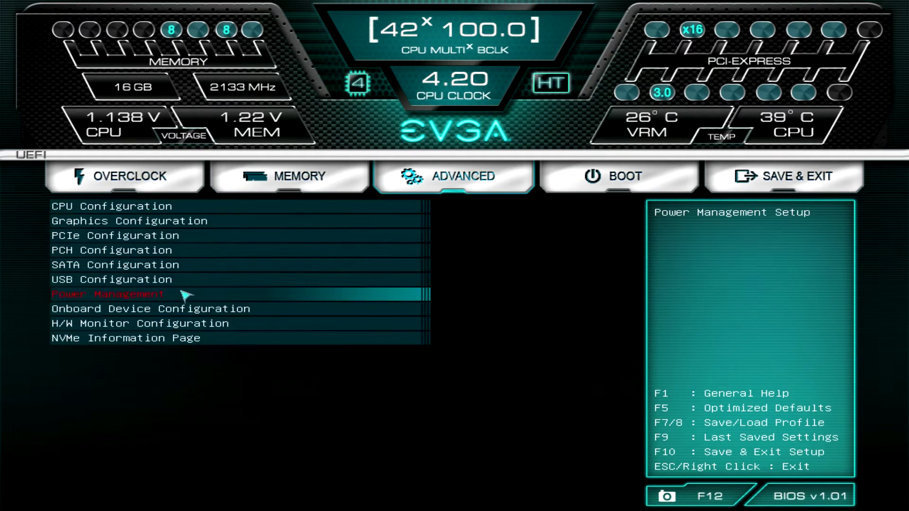
key("Down")
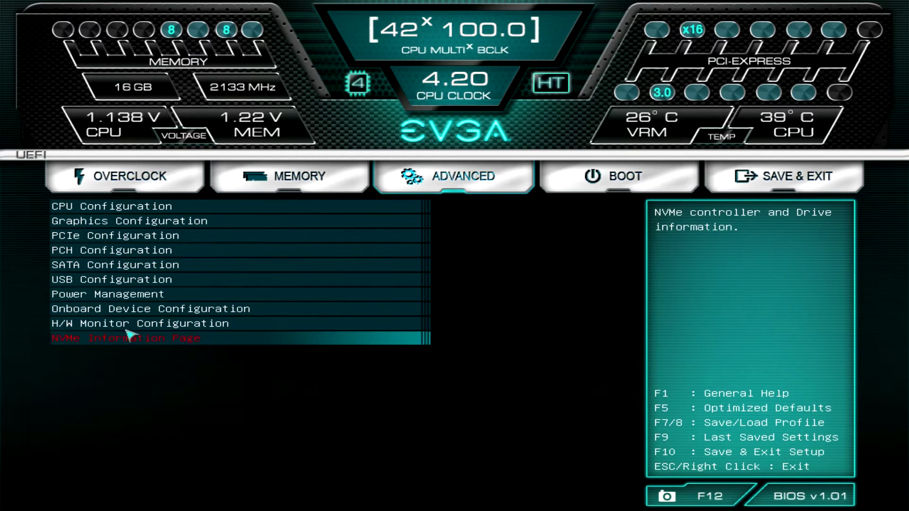
left_click(124, 327)
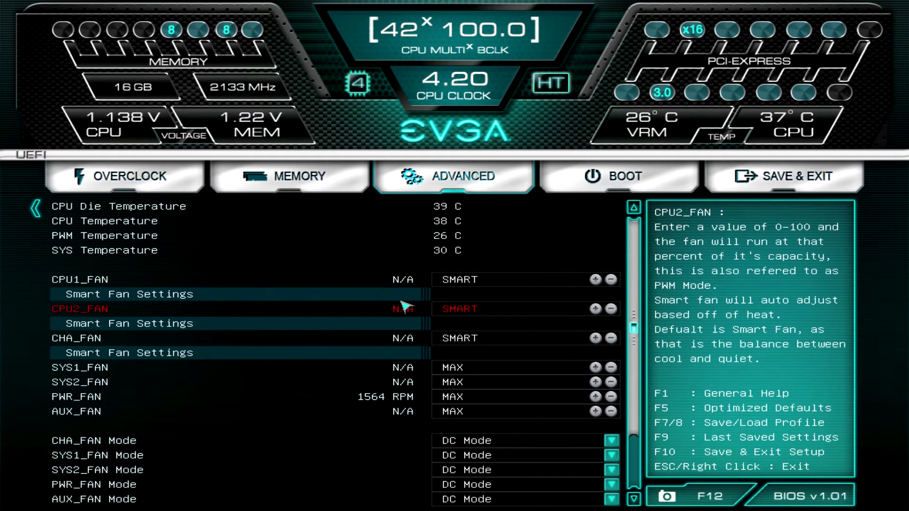
left_click(158, 298)
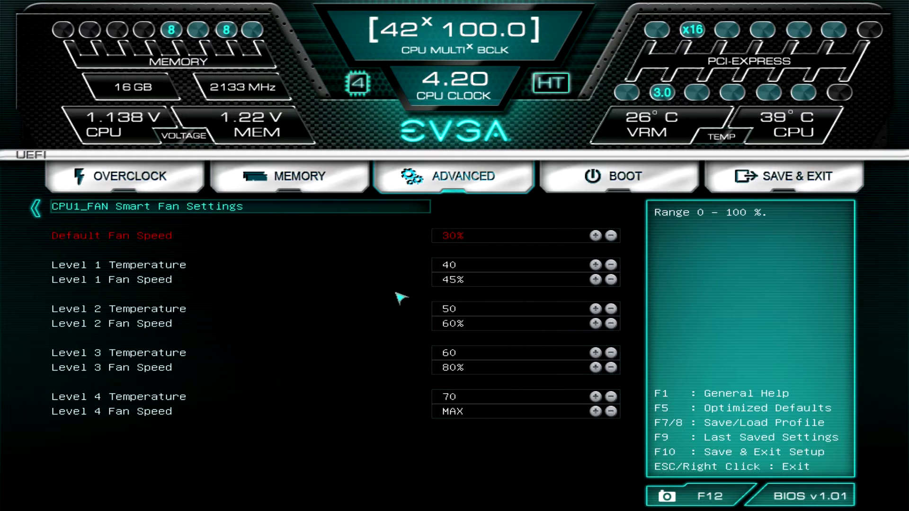
key("Down")
key("Down")
key("Down")
key("Down")
key("Down")
key("Down")
key("Down")
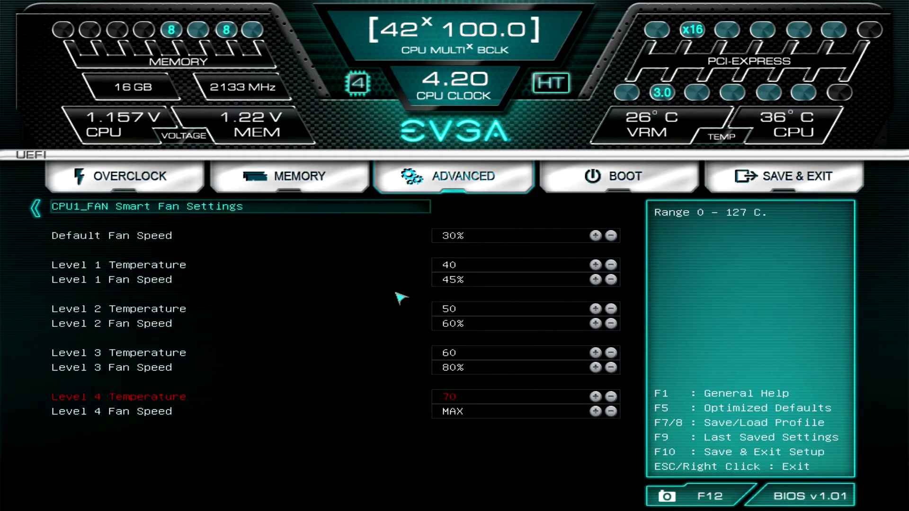
key("Up")
key("Up")
key("Up")
key("Up")
key("Up")
key("Up")
key("Up")
key("Escape")
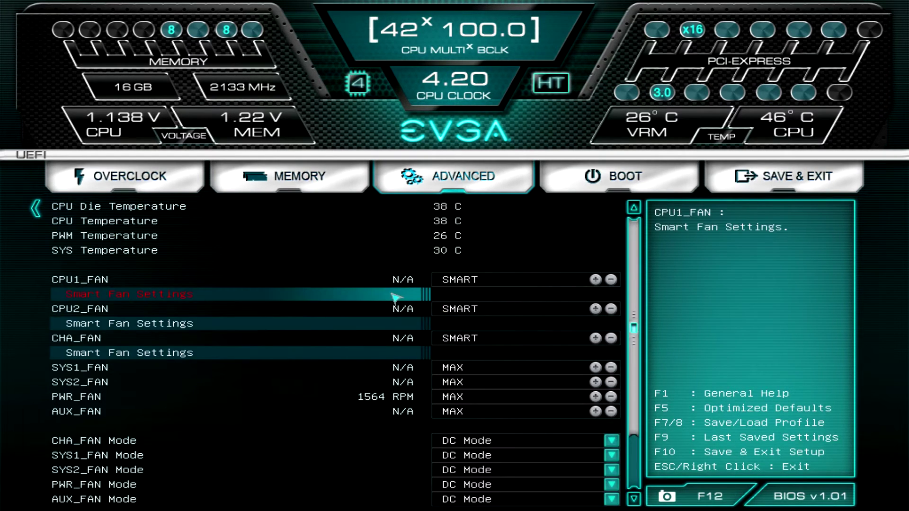
Check the fans stay on SMART mode, then return to the Advanced list and select NVMe.
key("Down")
key("Down")
key("Down")
key("Down")
key("Down")
key("Down")
key("Down")
key("Down")
key("Down")
key("Down")
key("Down")
key("Down")
key("Down")
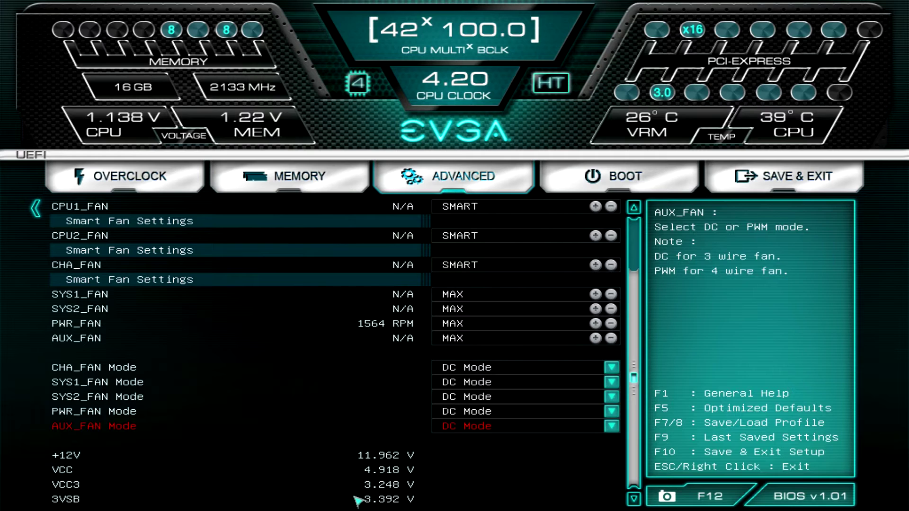
key("Up")
key("Up")
key("Up")
key("Up")
key("Up")
key("Up")
key("Up")
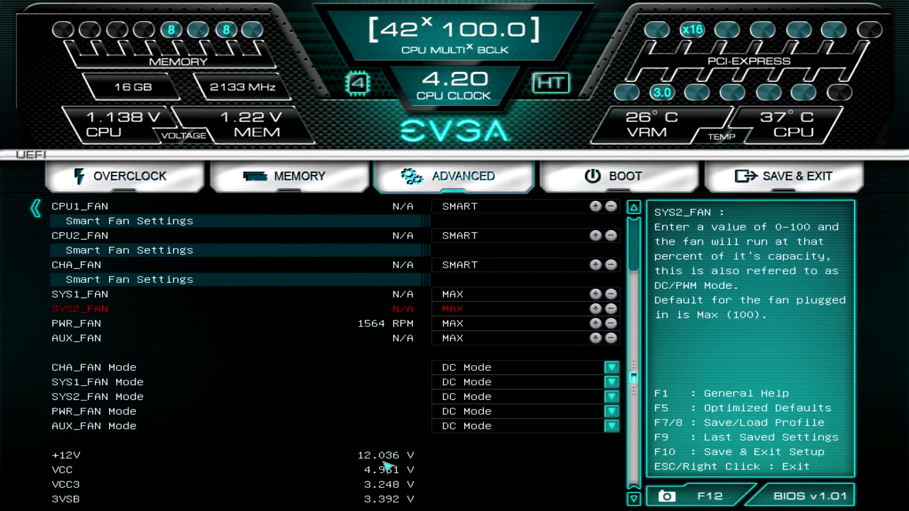
key("Up")
key("Up")
key("Up")
key("Up")
key("Up")
key("Up")
key("Up")
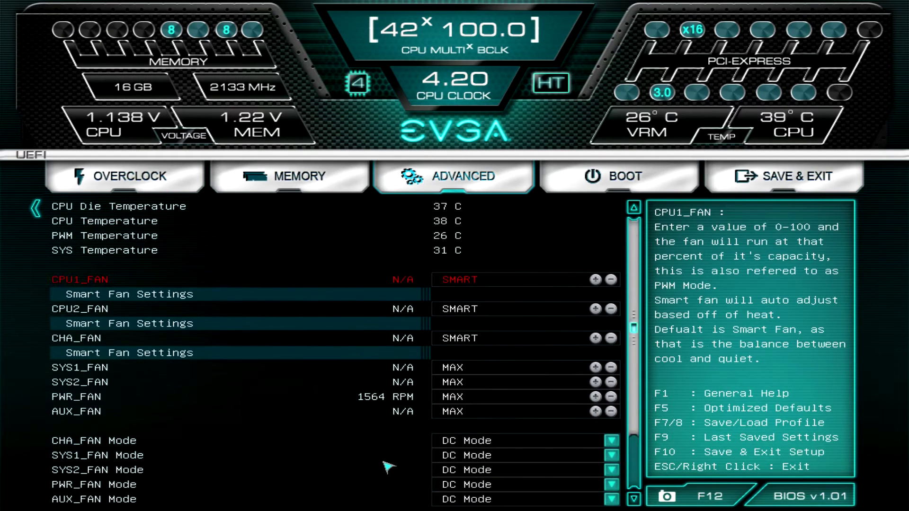
key("Escape")
left_click(142, 340)
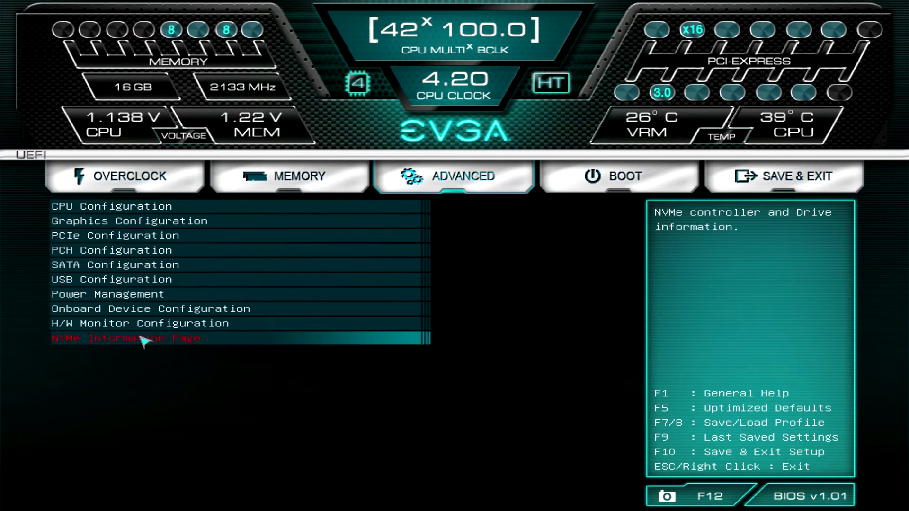
Confirm the NVMe Information Page shows no device, then open the Boot page.
left_click(143, 340)
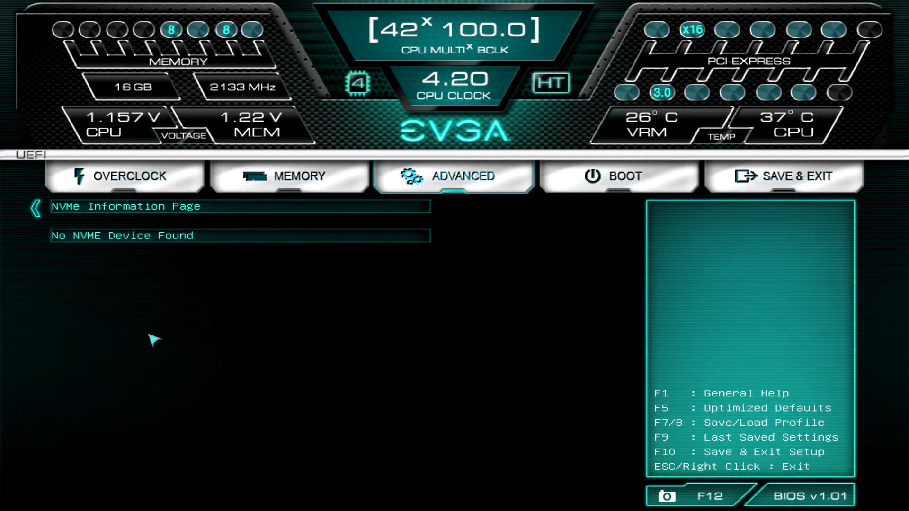
right_click(154, 340)
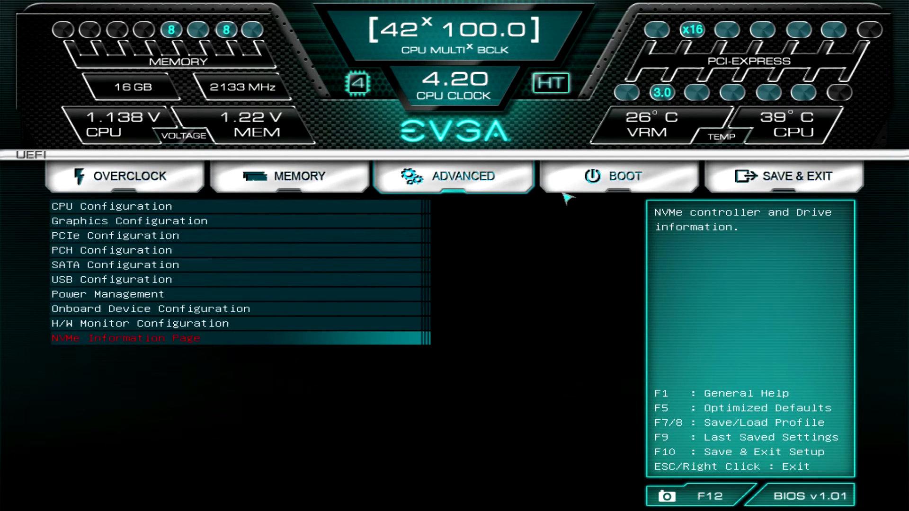
left_click(589, 189)
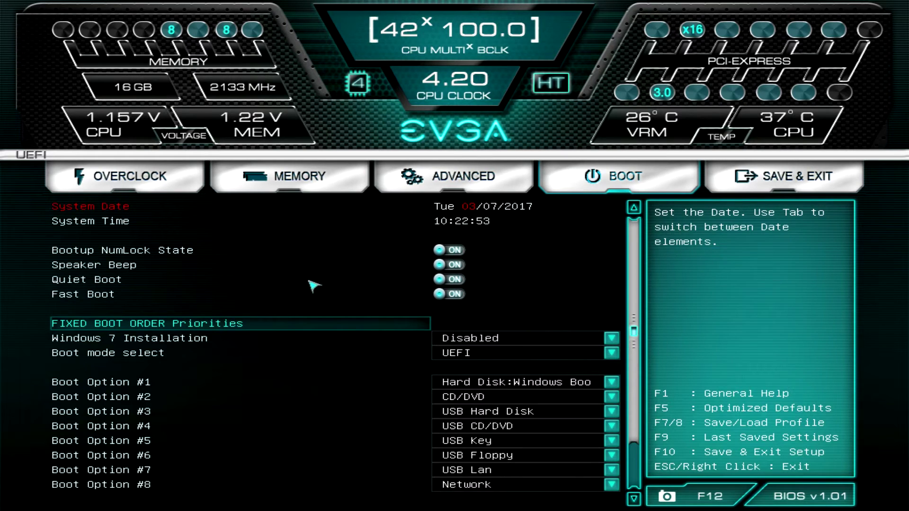
Browse the boot settings, leaving Fast Boot, UEFI mode and boot order unchanged, then open Save & Exit.
key("Down")
key("Down")
key("Down")
key("Down")
key("Down")
key("Down")
key("Down")
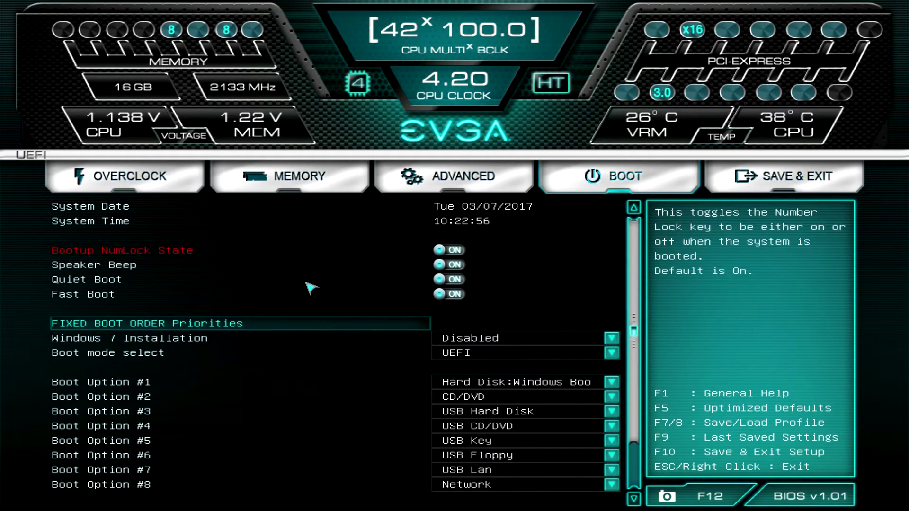
key("Up")
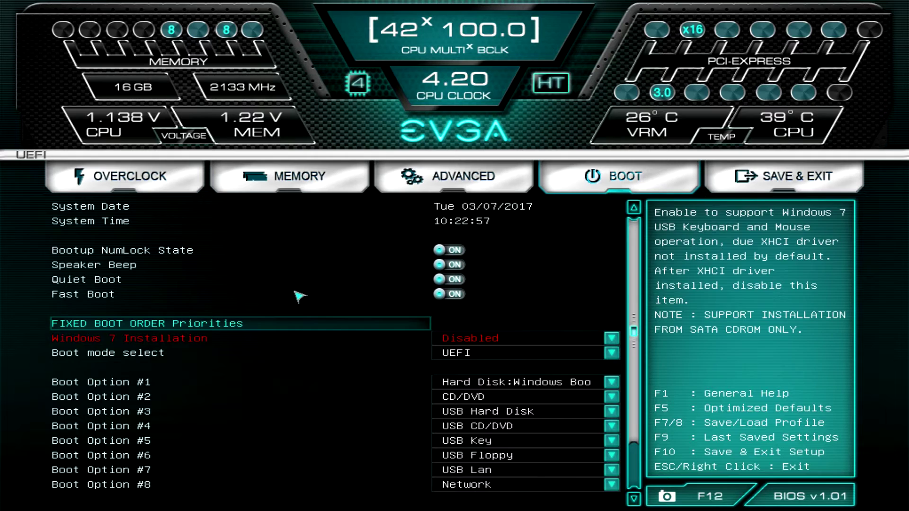
key("Down")
key("Down")
key("Down")
key("Down")
key("Down")
key("Down")
key("Down")
key("Down")
key("Down")
key("Down")
key("Down")
key("Down")
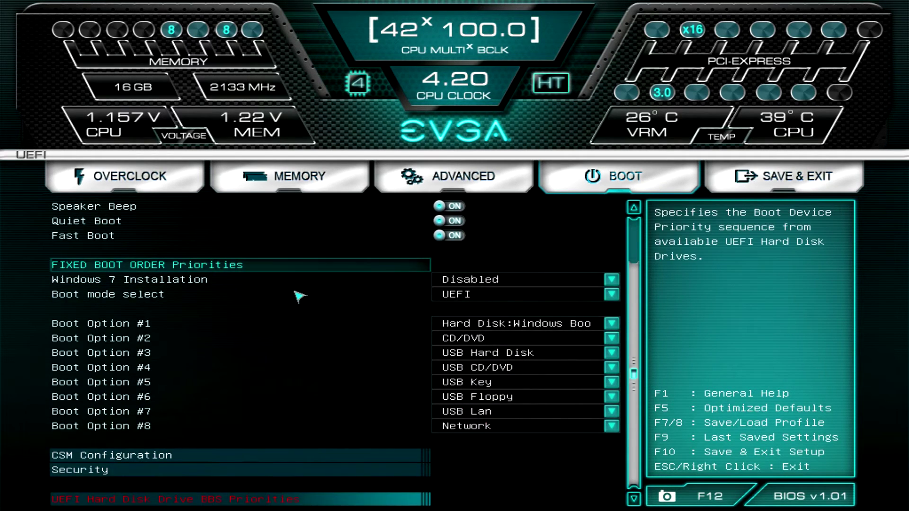
key("Up")
key("Up")
key("Up")
key("Up")
key("Up")
key("Up")
key("Up")
key("Up")
key("Up")
key("Up")
key("Up")
key("Up")
key("Up")
key("Up")
key("Up")
key("Up")
key("Up")
key("Up")
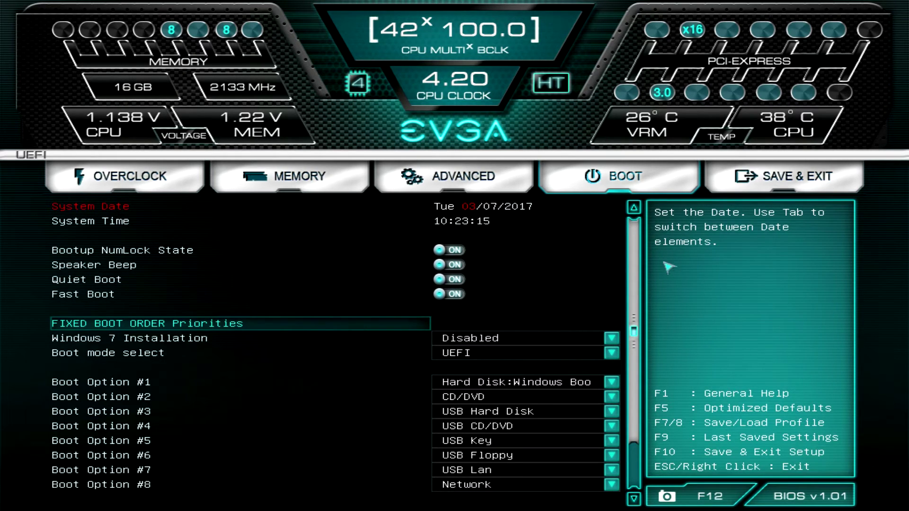
left_click(774, 190)
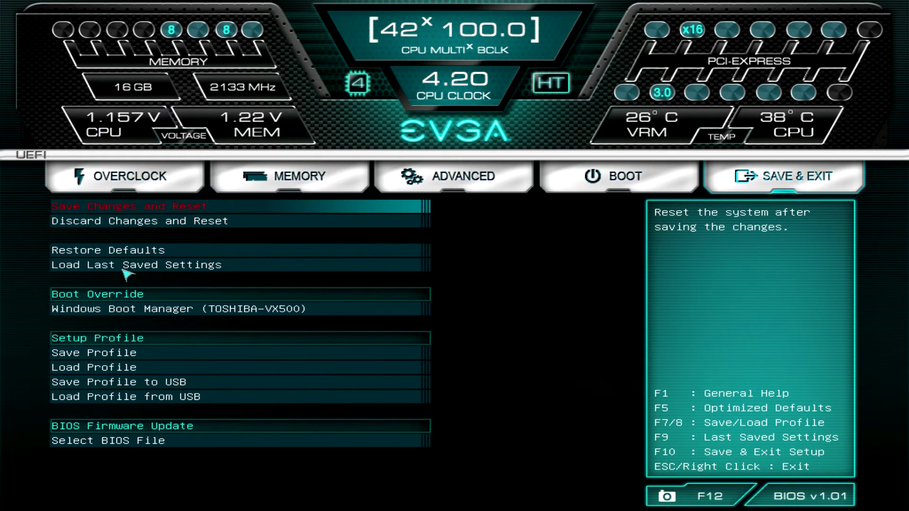
key("Down")
key("Down")
key("Down")
key("Down")
key("Up")
key("Up")
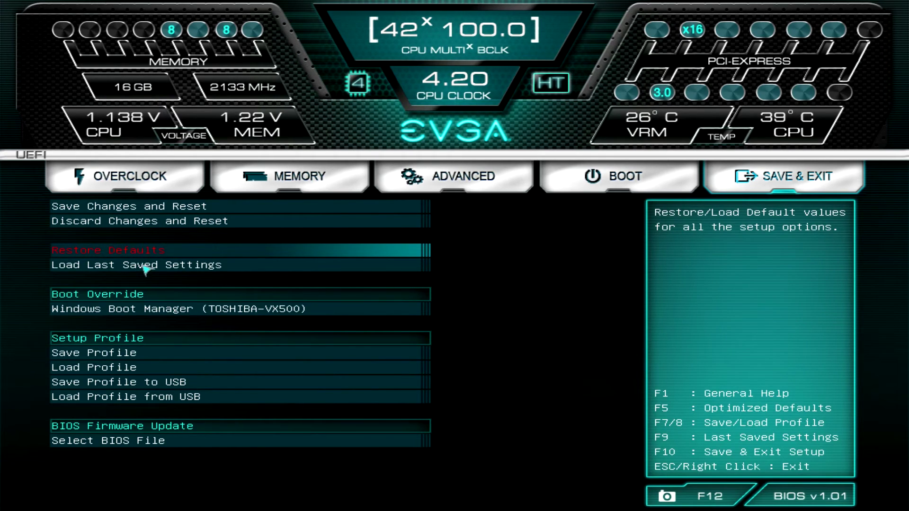
key("Down")
key("Down")
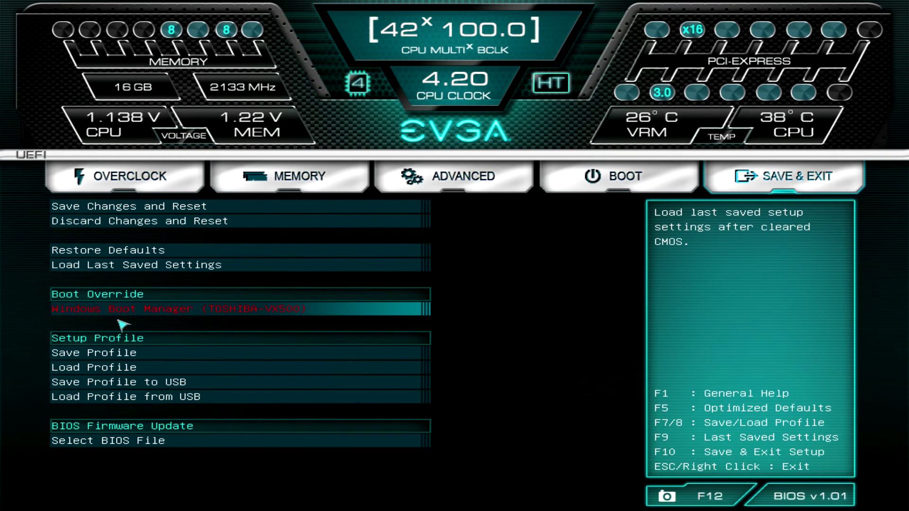
key("Down")
key("Down")
key("Down")
key("Down")
key("Down")
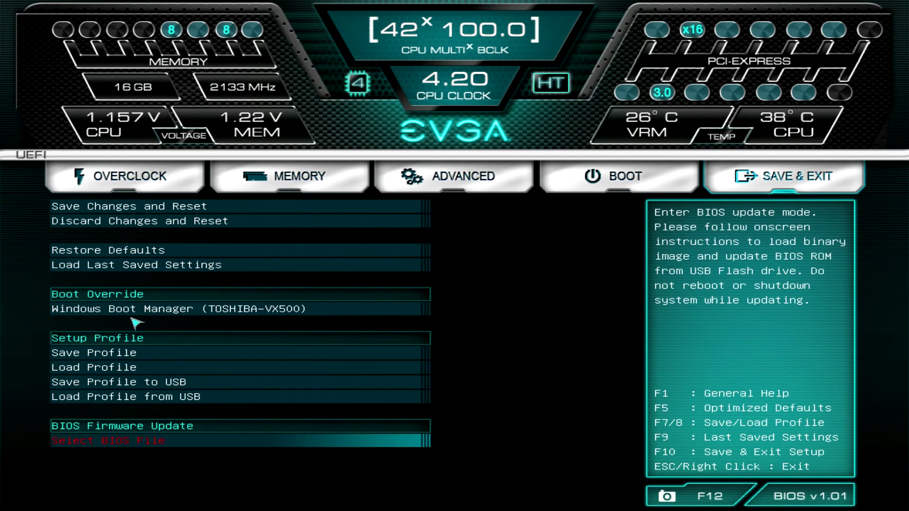
key("Up")
key("Up")
key("Up")
key("Down")
key("Down")
key("Down")
key("Up")
key("Up")
key("Up")
key("Up")
key("Up")
key("Up")
key("Up")
key("Up")
key("Up")
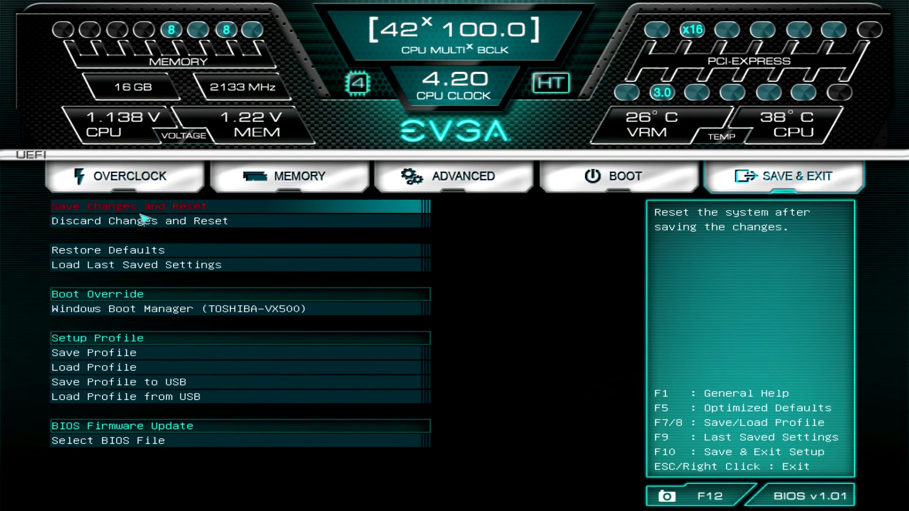
Tour the Overclock, Memory, Advanced, Boot and Save & Exit tabs, ending back on Overclock.
left_click(147, 190)
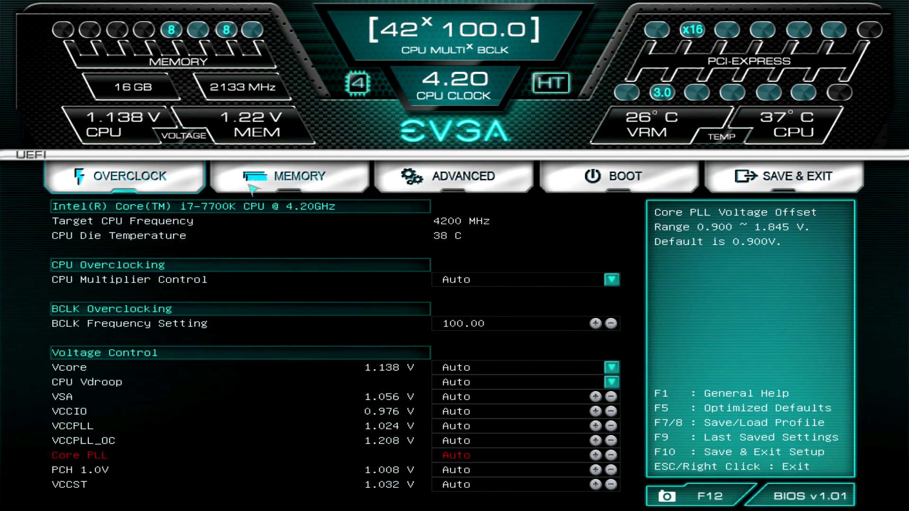
left_click(265, 186)
left_click(460, 189)
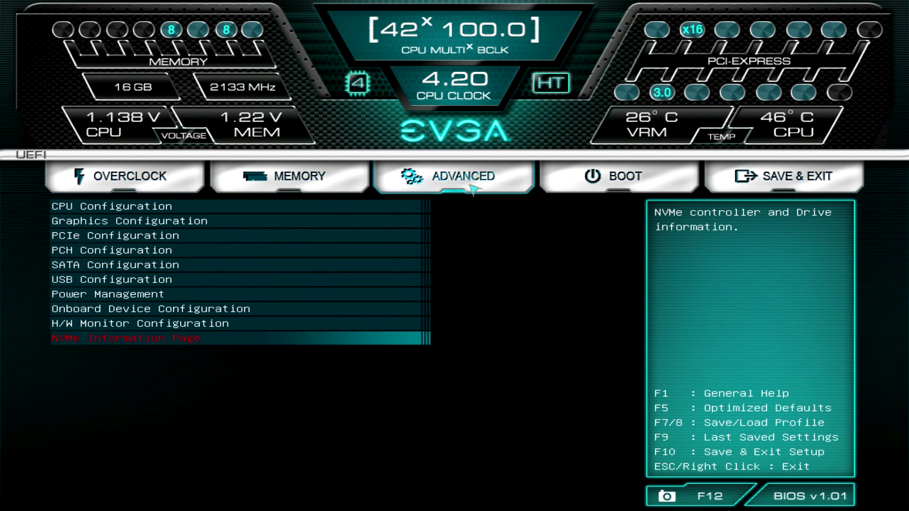
left_click(594, 188)
left_click(758, 179)
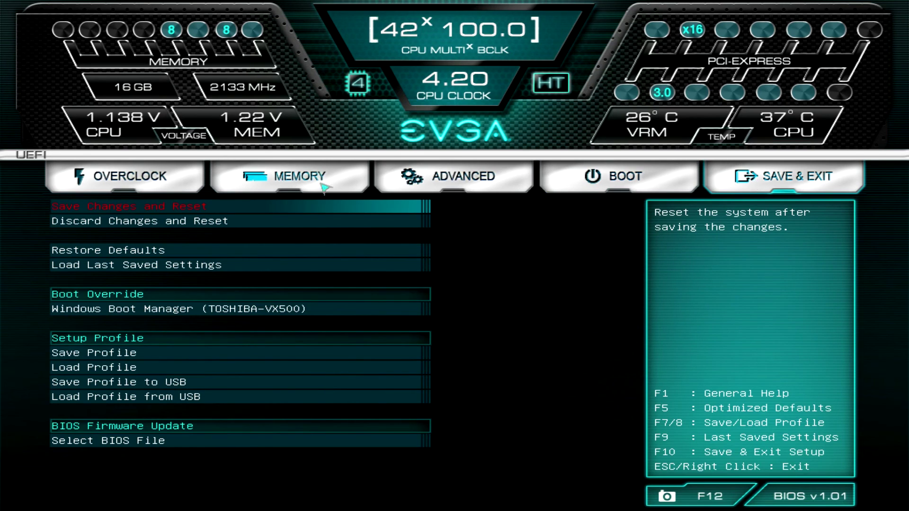
left_click(161, 183)
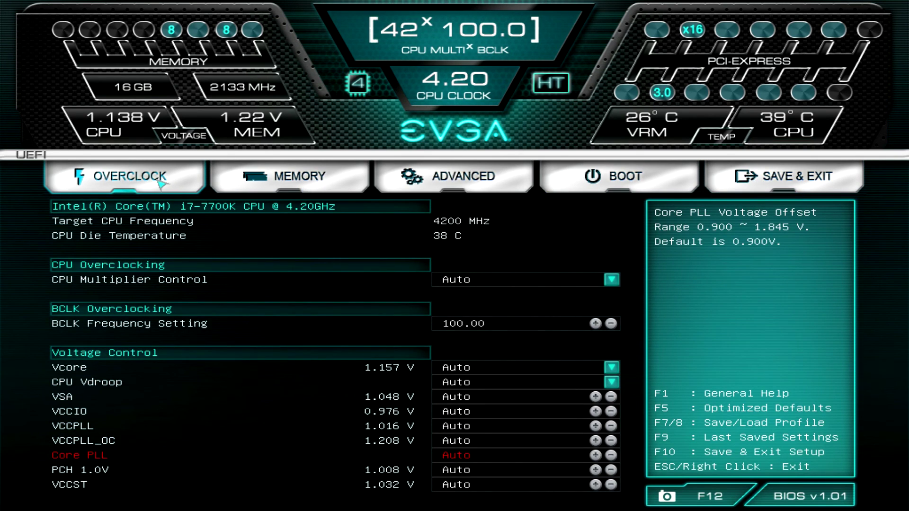